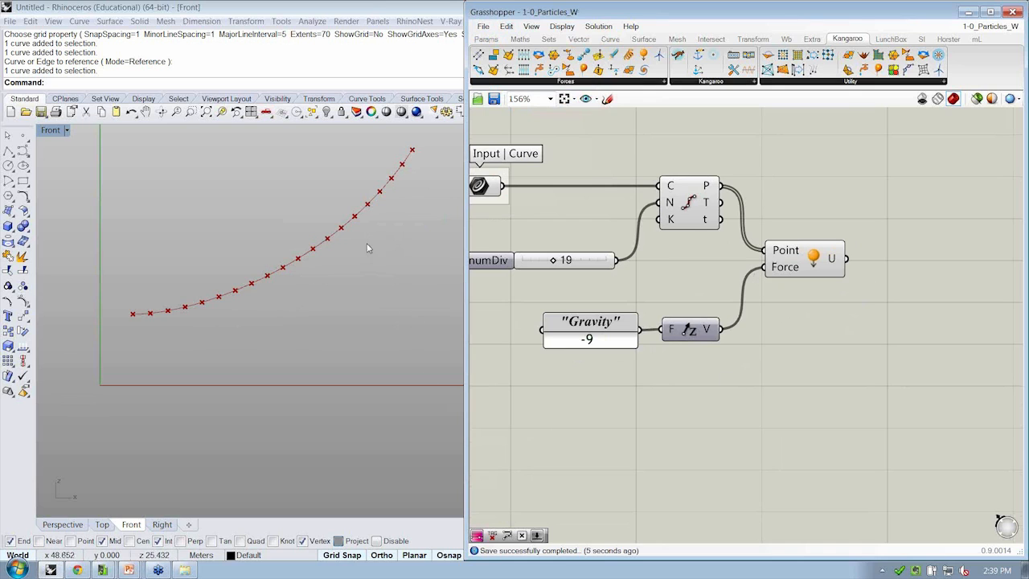
Add a KangarooPhysics component to the canvas beside the force component that takes the Point and Force inputs
right_click_drag(816, 262, 677, 243)
left_click(735, 84)
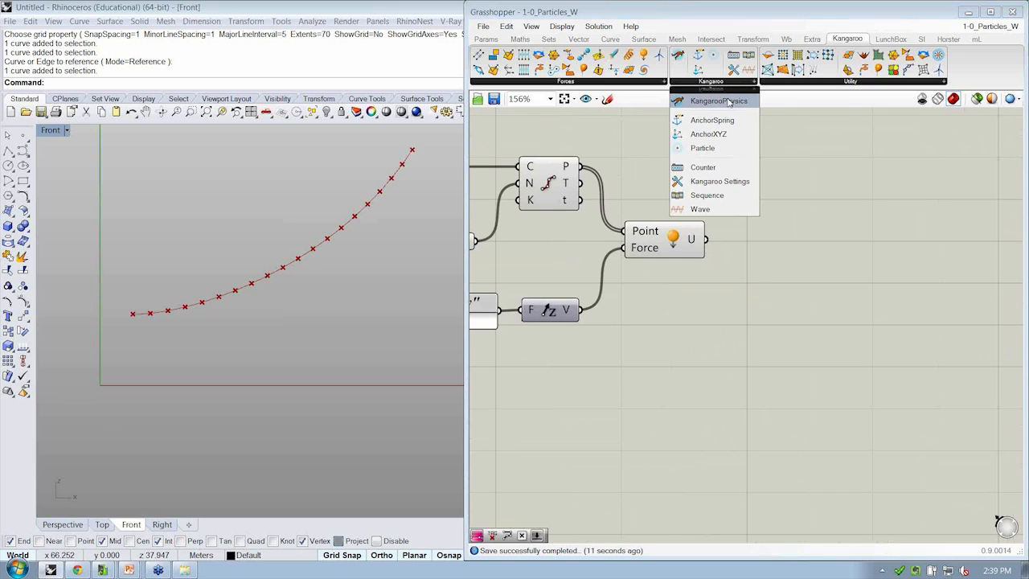
left_click(730, 103)
left_click(843, 282)
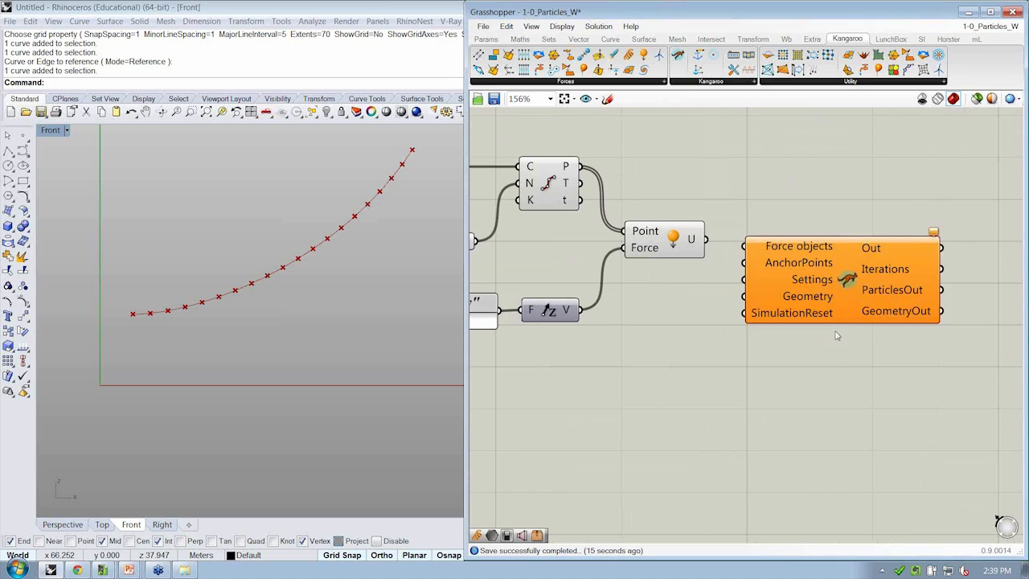
right_click_drag(861, 309, 774, 269)
left_click_drag(773, 270, 806, 288)
left_click(807, 321)
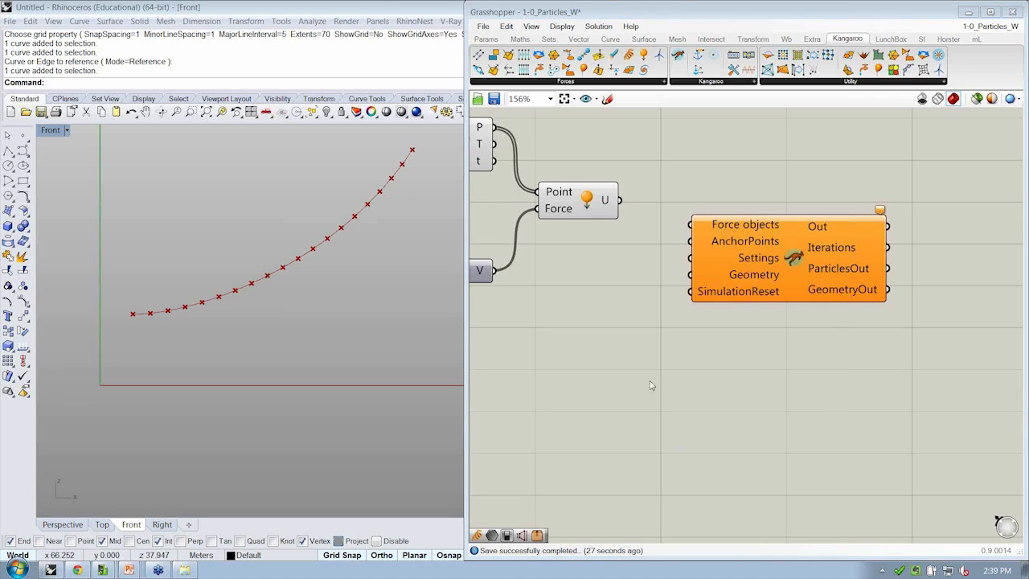
Examine the Force objects, AnchorPoints and Settings inputs of the KangarooPhysics component
right_click_drag(672, 303, 669, 312)
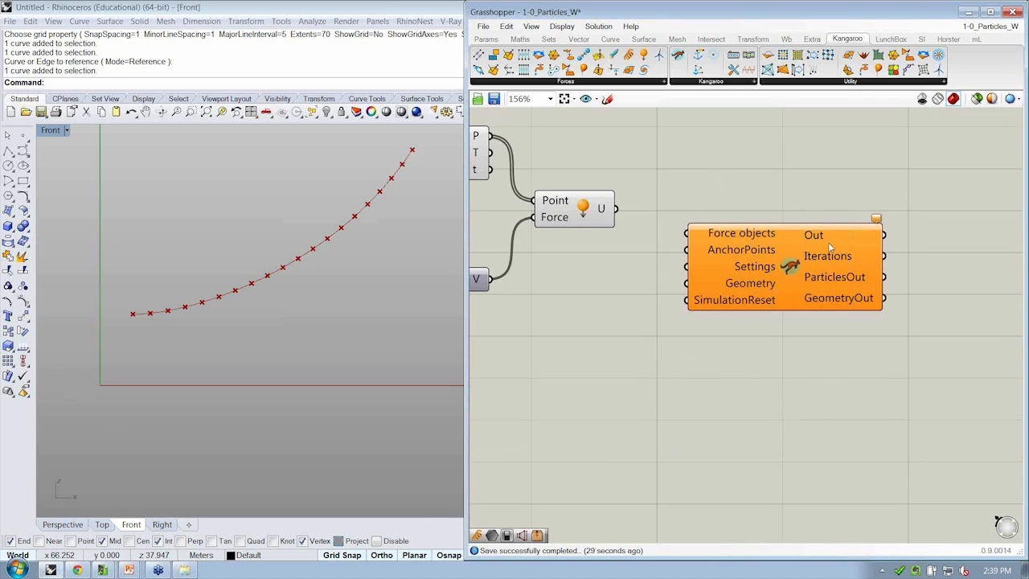
left_click(828, 82)
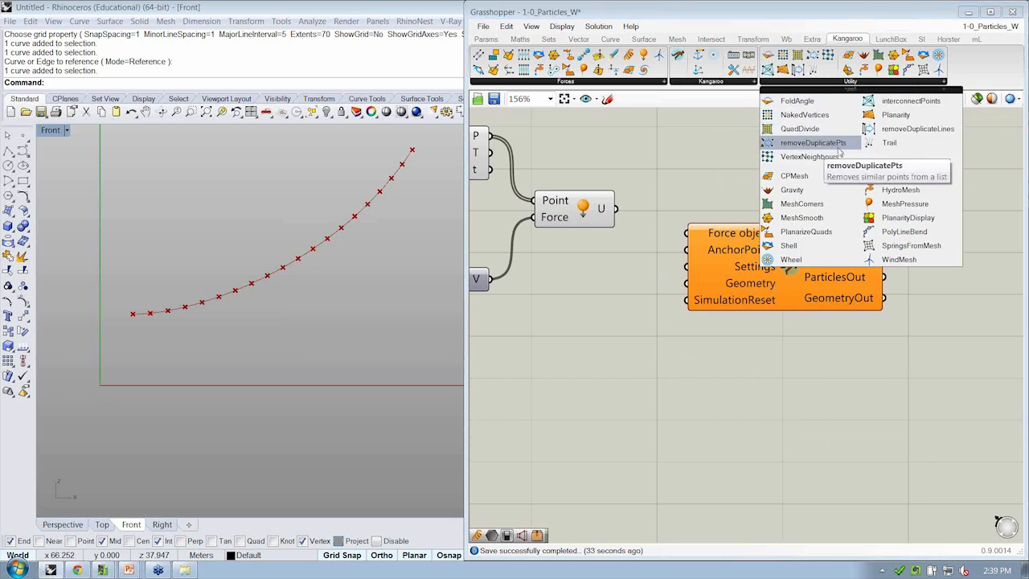
right_click_drag(757, 283, 810, 299)
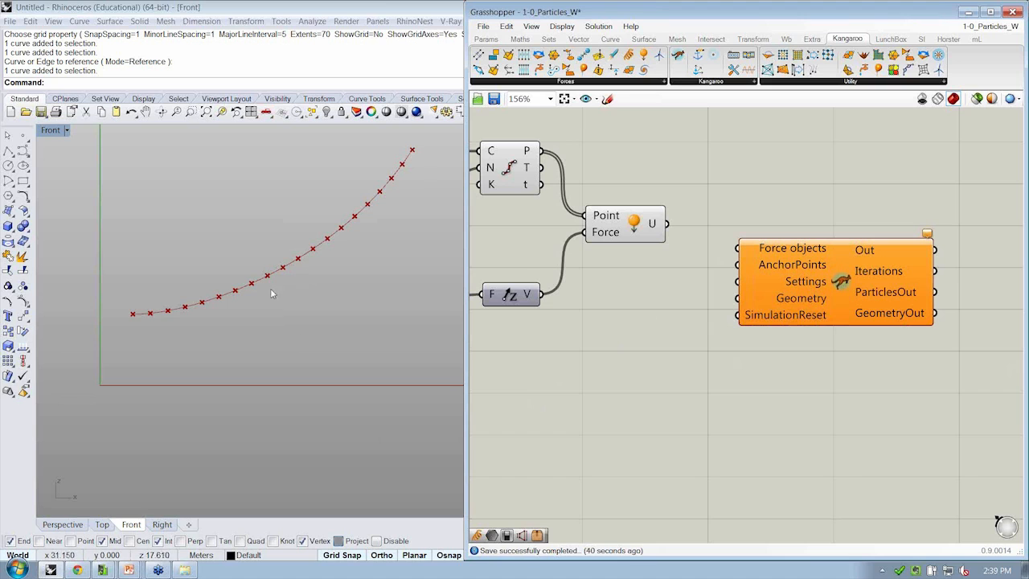
right_click_drag(245, 290, 229, 296)
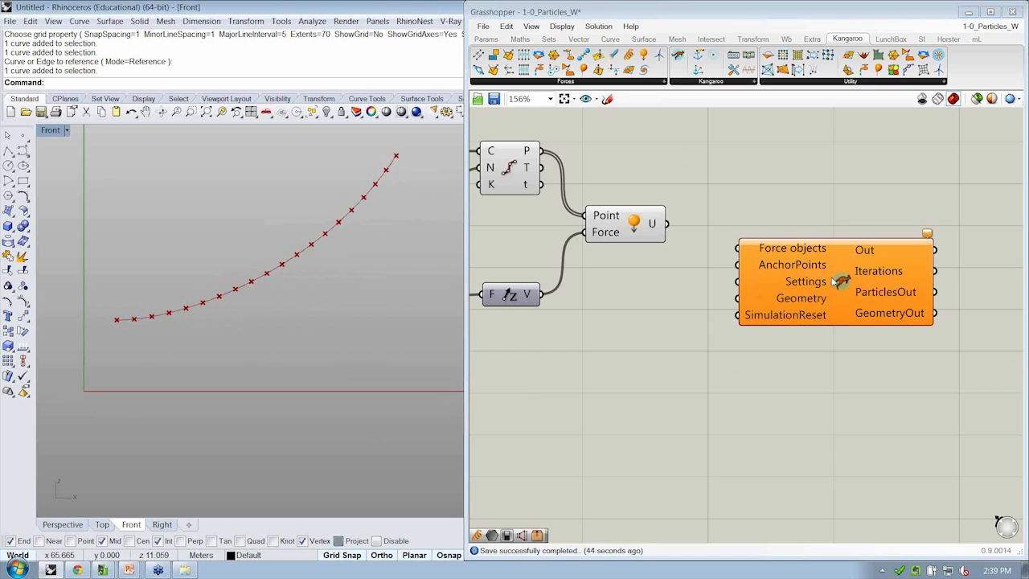
scroll(783, 296, "up", 1)
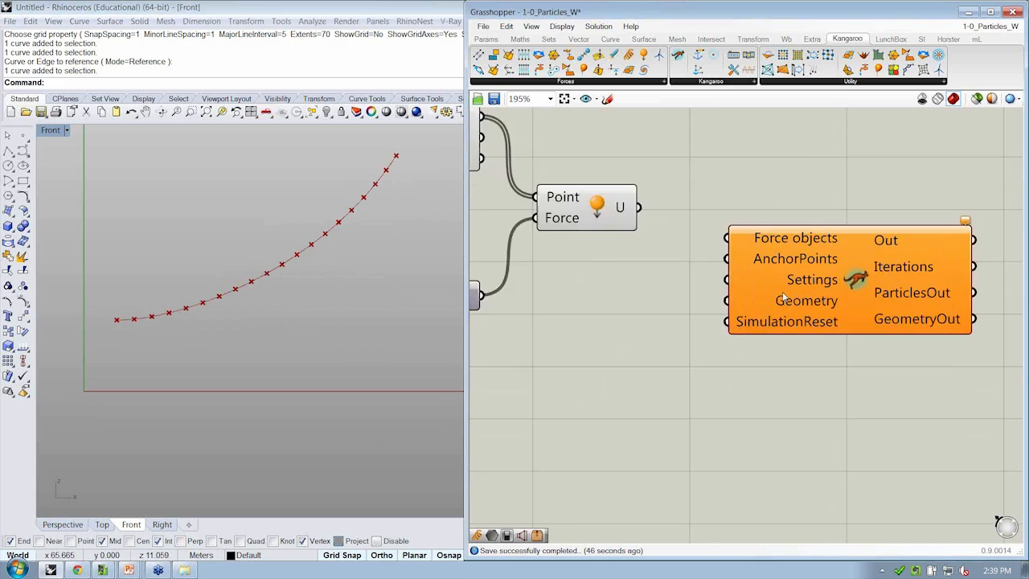
scroll(783, 296, "up", 2)
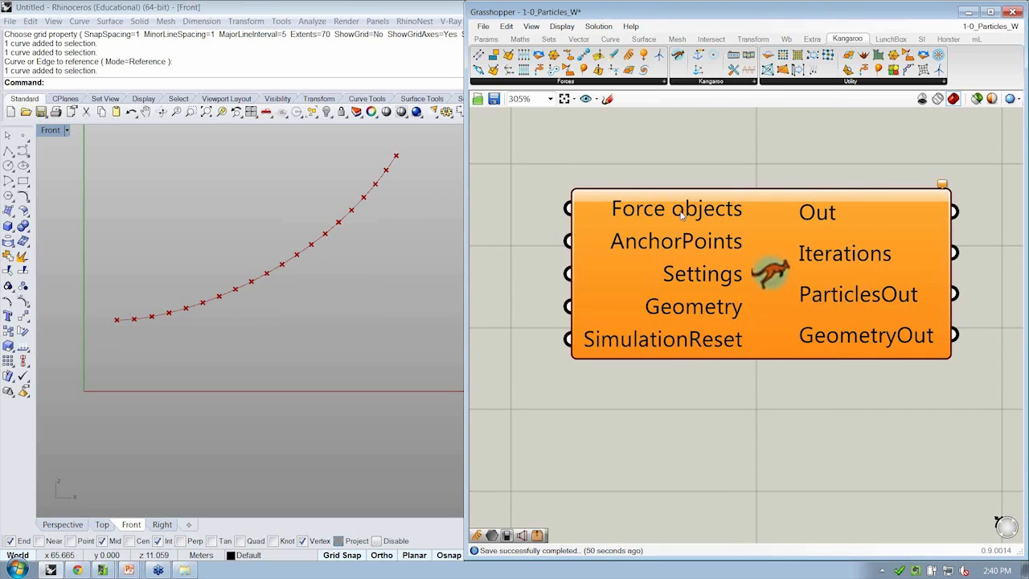
mouse_move(681, 213)
right_click_drag(740, 306, 871, 336)
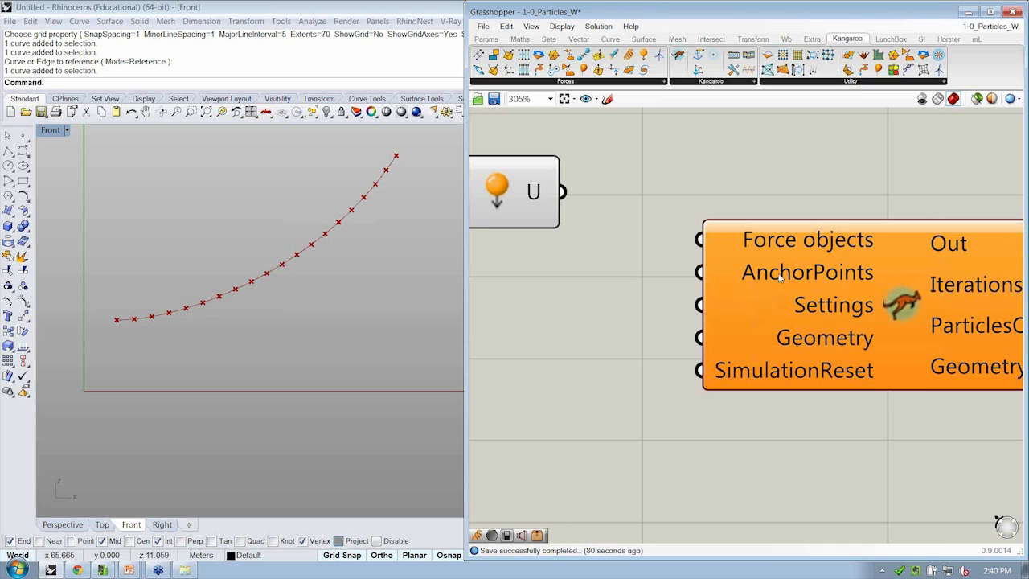
mouse_move(781, 258)
right_mouse_down()
mouse_move(760, 246)
mouse_move(767, 251)
right_mouse_up()
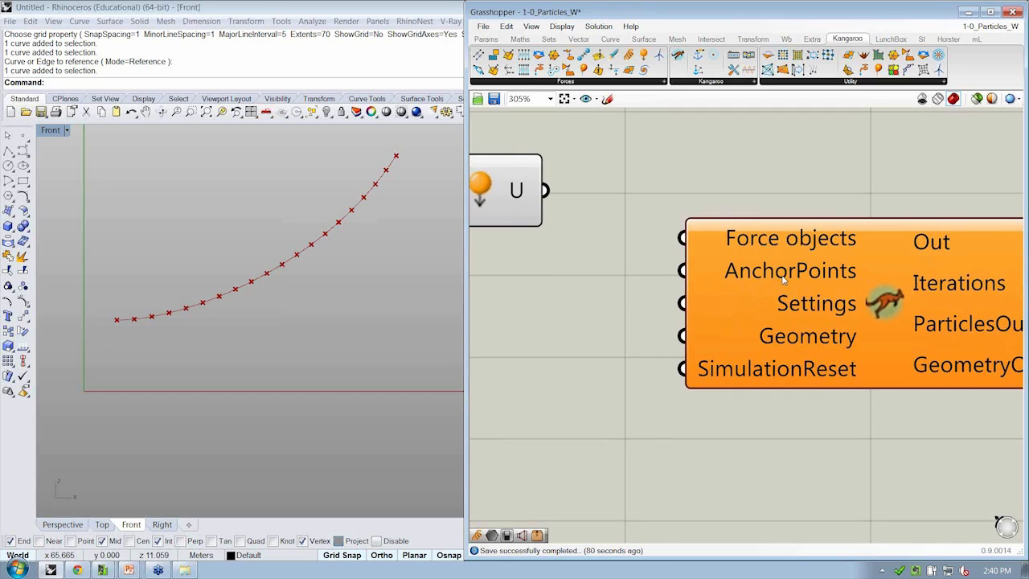
mouse_move(777, 265)
mouse_move(812, 305)
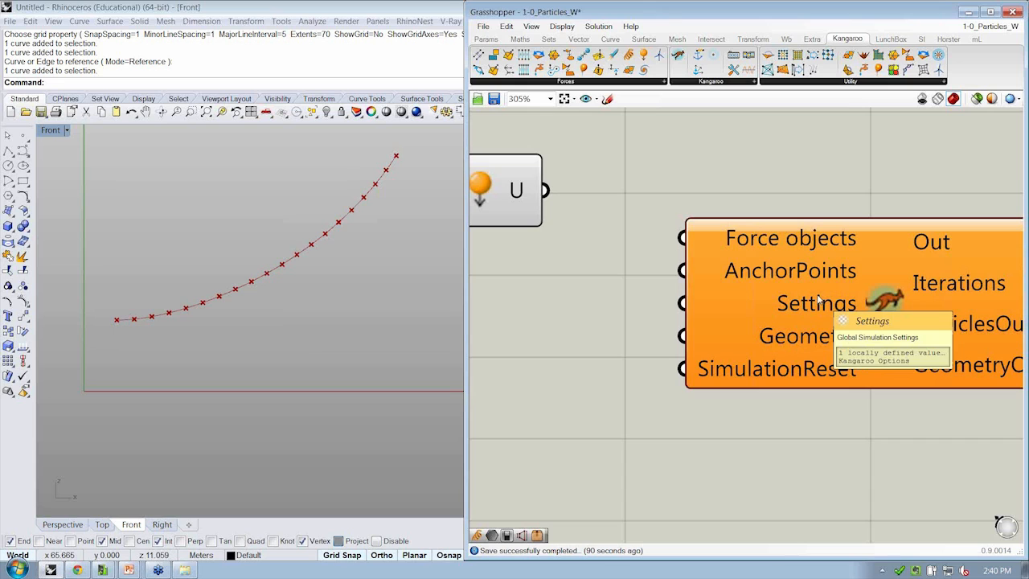
scroll(828, 302, "down", 3)
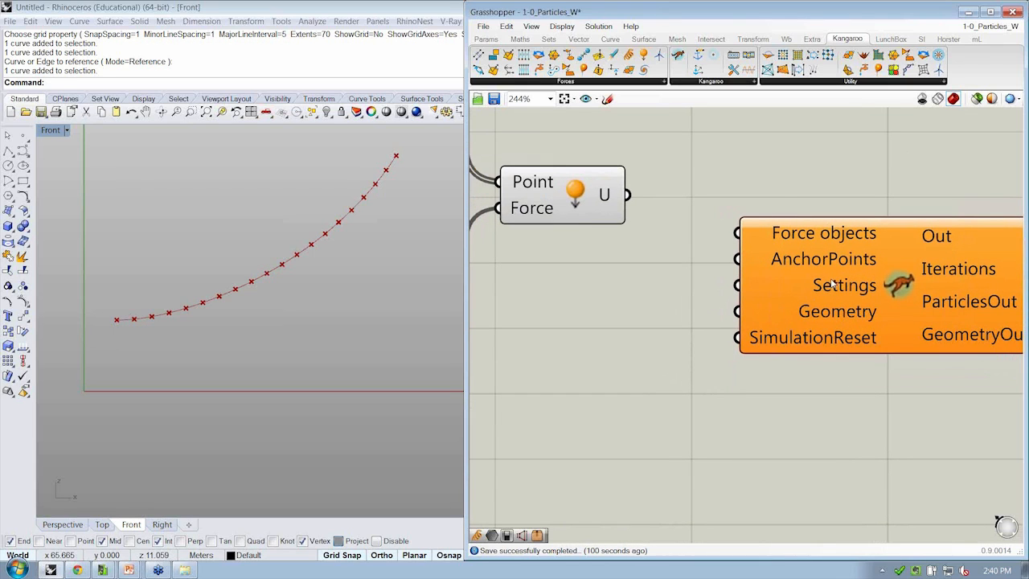
Place a Kangaroo Settings component below the force component to review its simulation inputs, and delete it
left_click(752, 82)
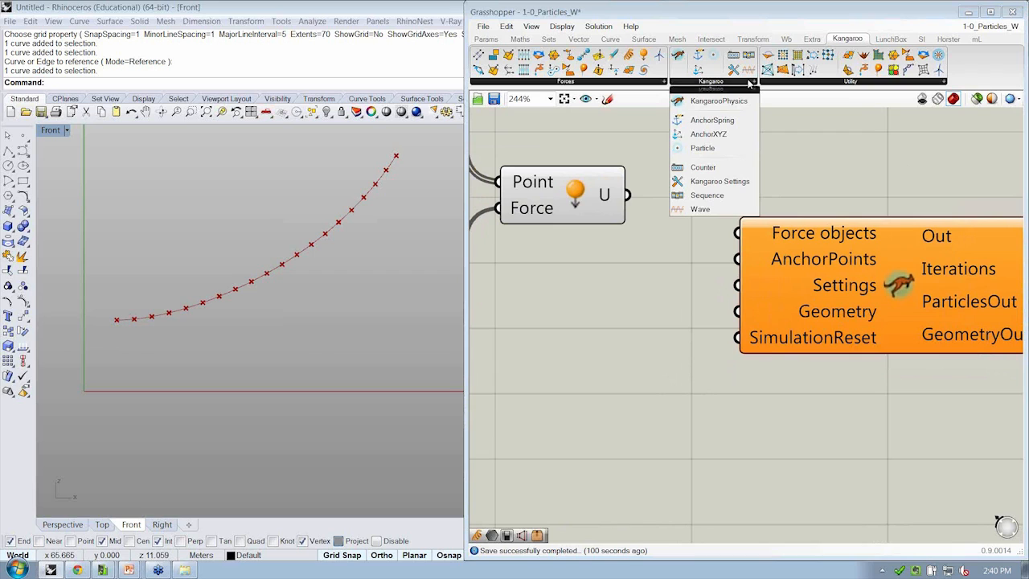
left_click(734, 183)
left_click(611, 366)
scroll(607, 360, "down", 2)
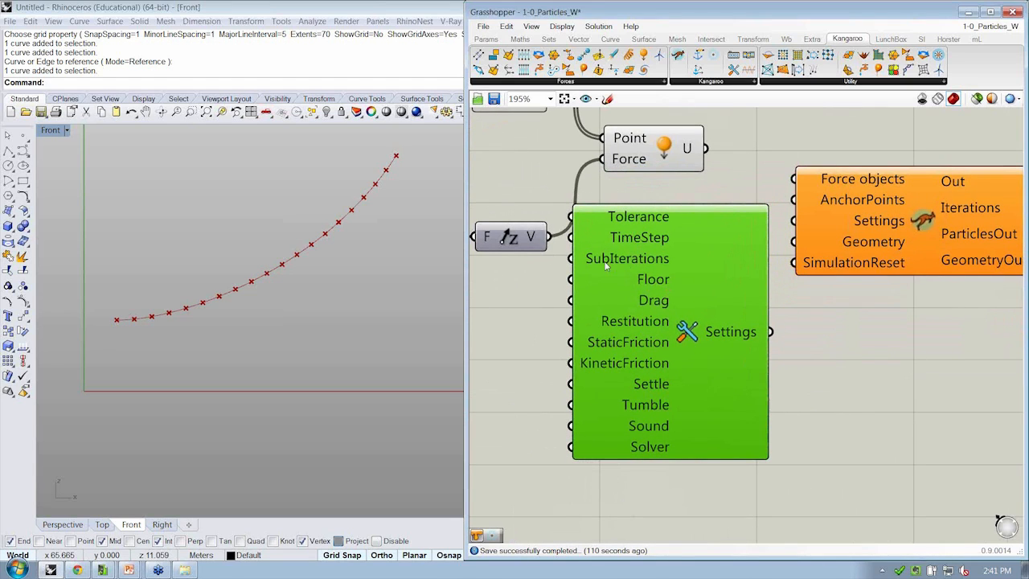
left_click_drag(665, 264, 672, 337)
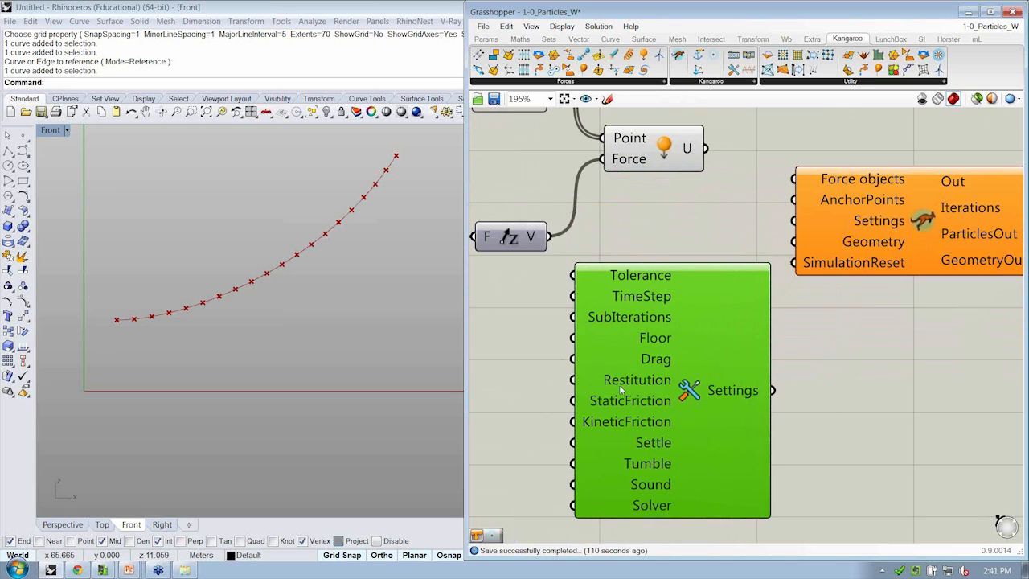
mouse_move(659, 321)
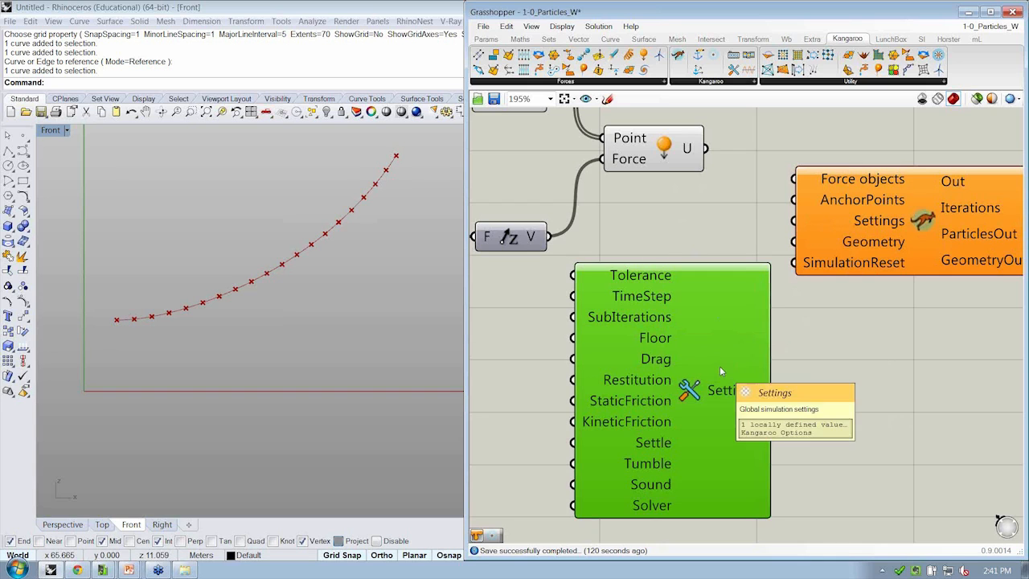
key("Delete")
Connect the force component's U output to the Force objects input of the KangarooPhysics component
right_click_drag(876, 288, 774, 309)
scroll(775, 308, "up", 2)
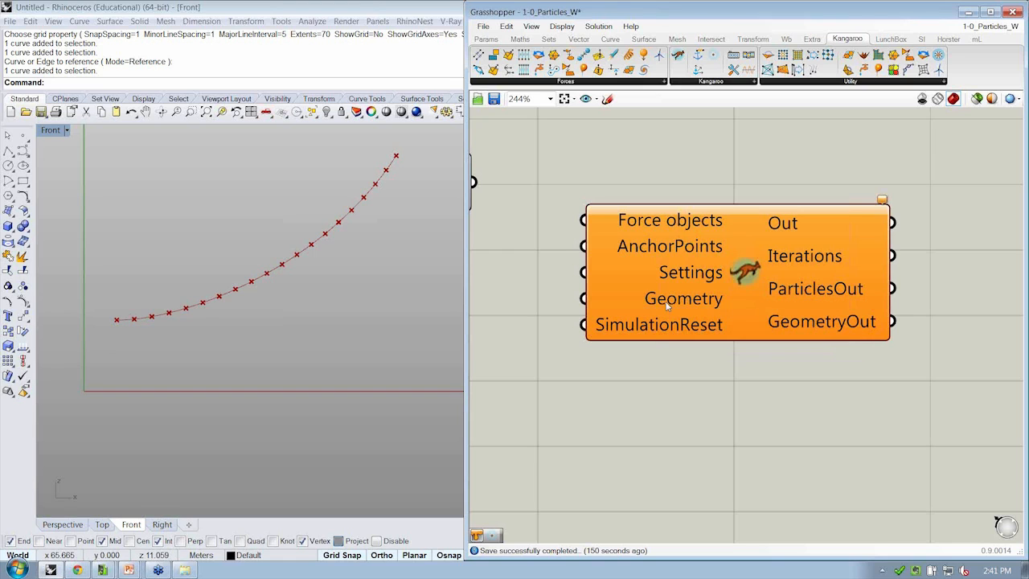
scroll(657, 299, "down", 1)
right_click_drag(657, 299, 720, 233)
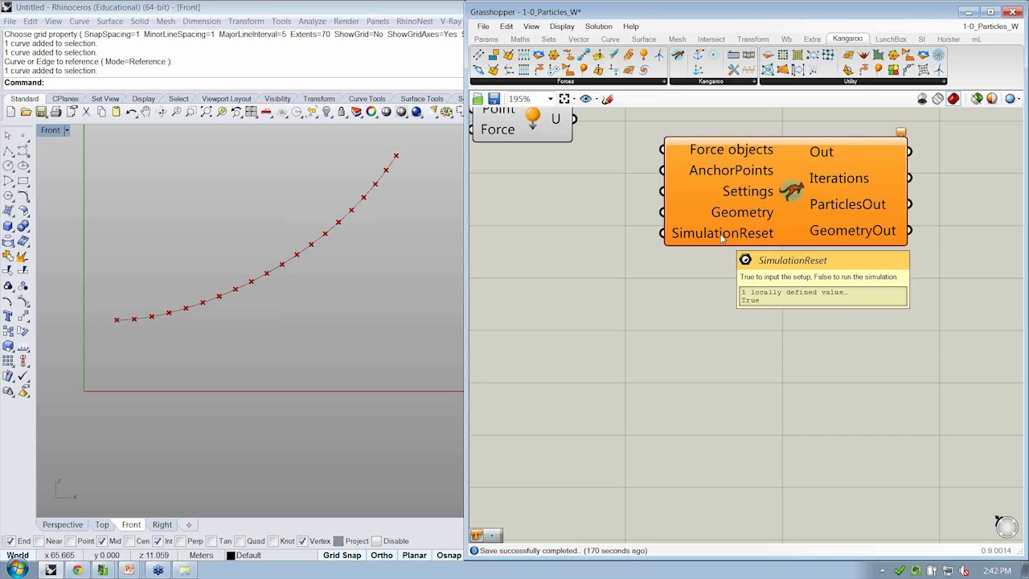
right_click_drag(712, 243, 788, 300)
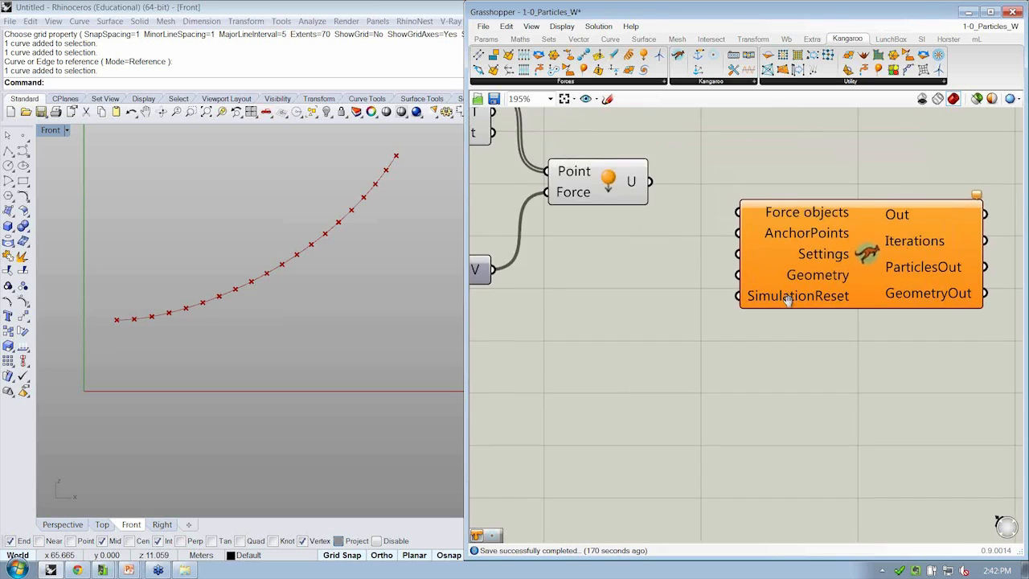
scroll(861, 349, "down", 2)
right_click_drag(861, 349, 902, 338)
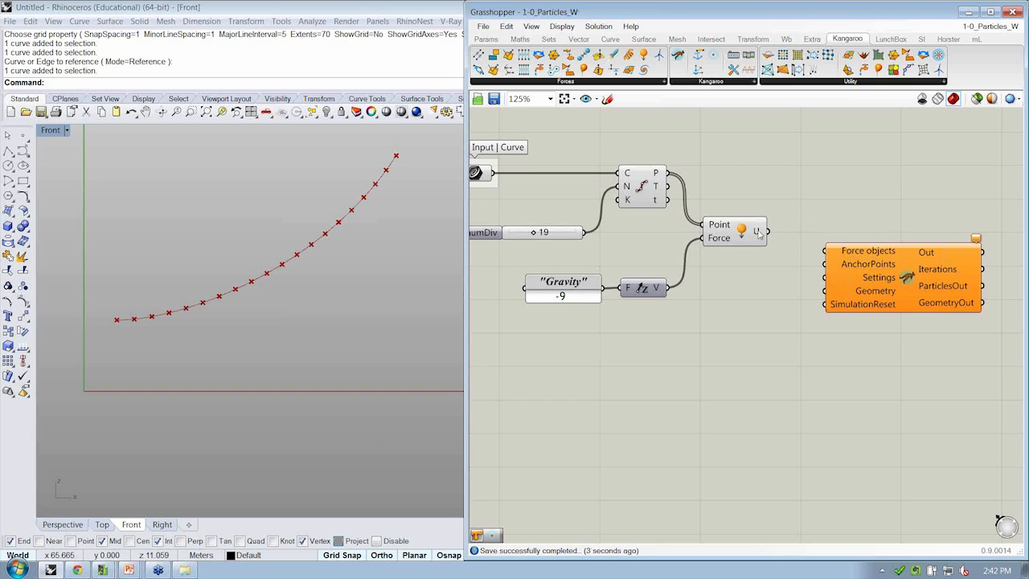
left_click_drag(768, 232, 825, 251)
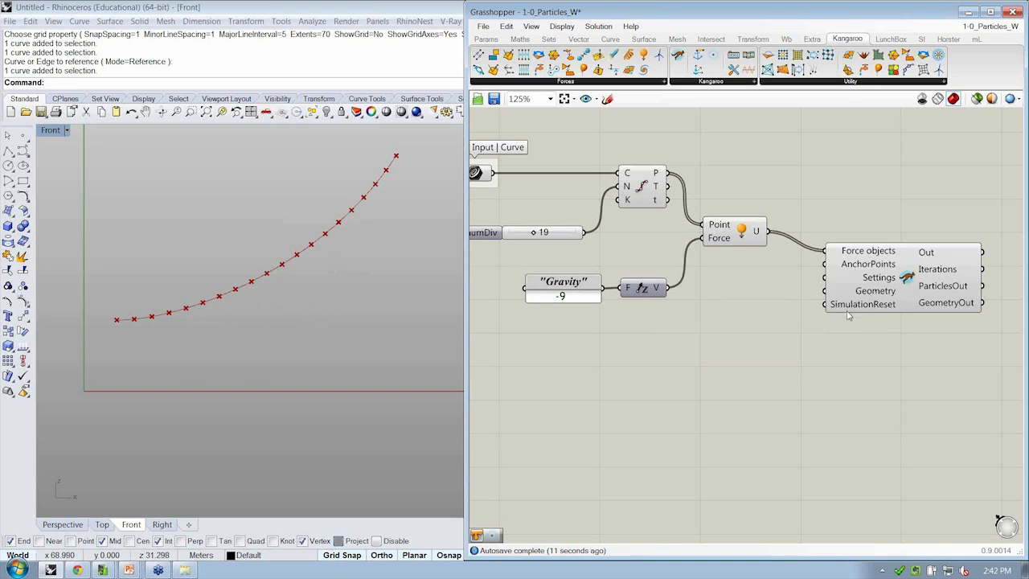
Add a Boolean Toggle set to True and connect it to the SimulationReset input of the KangarooPhysics component
right_click_drag(850, 310, 781, 298)
scroll(781, 297, "up", 4)
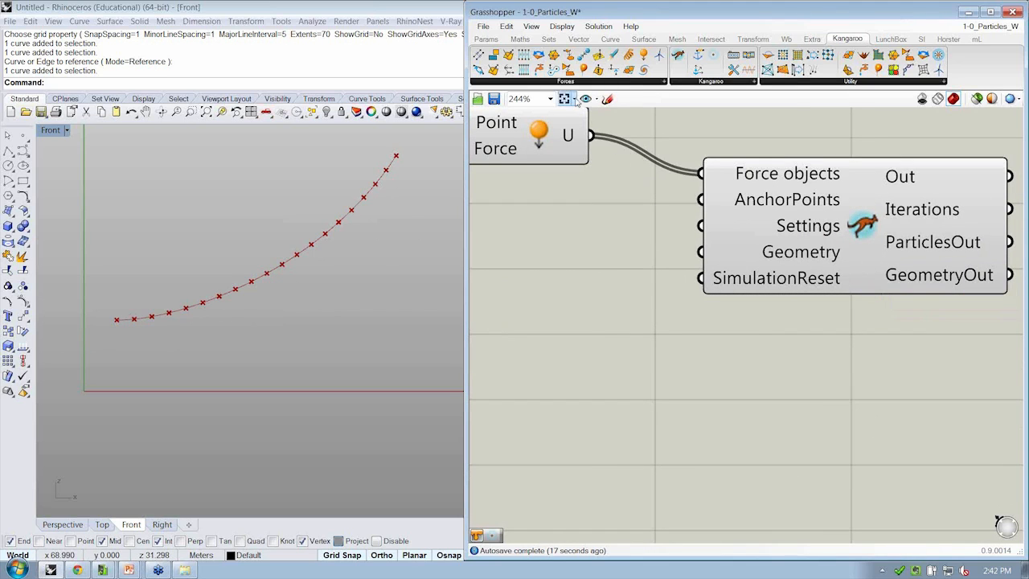
left_click(490, 40)
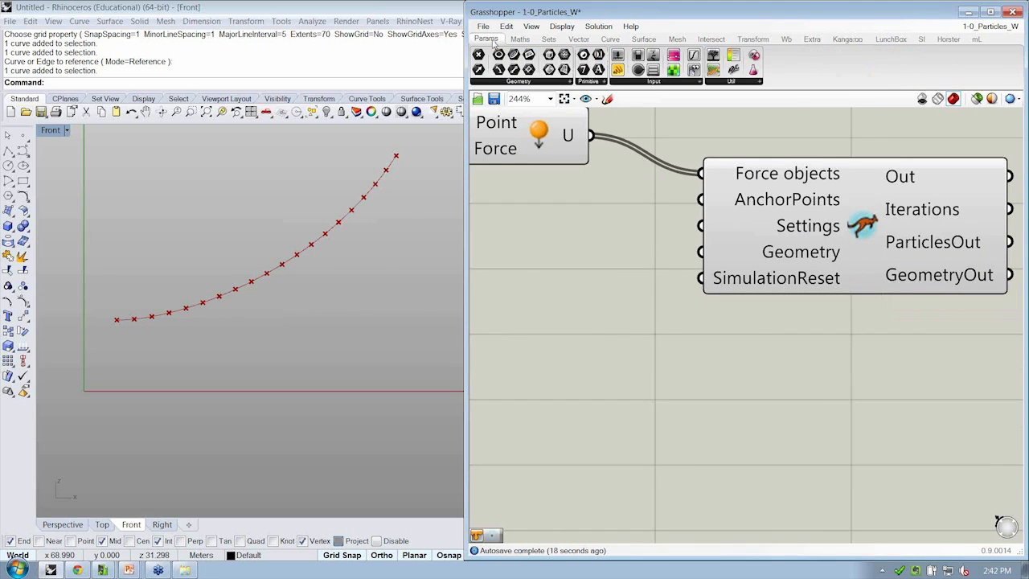
left_click(667, 85)
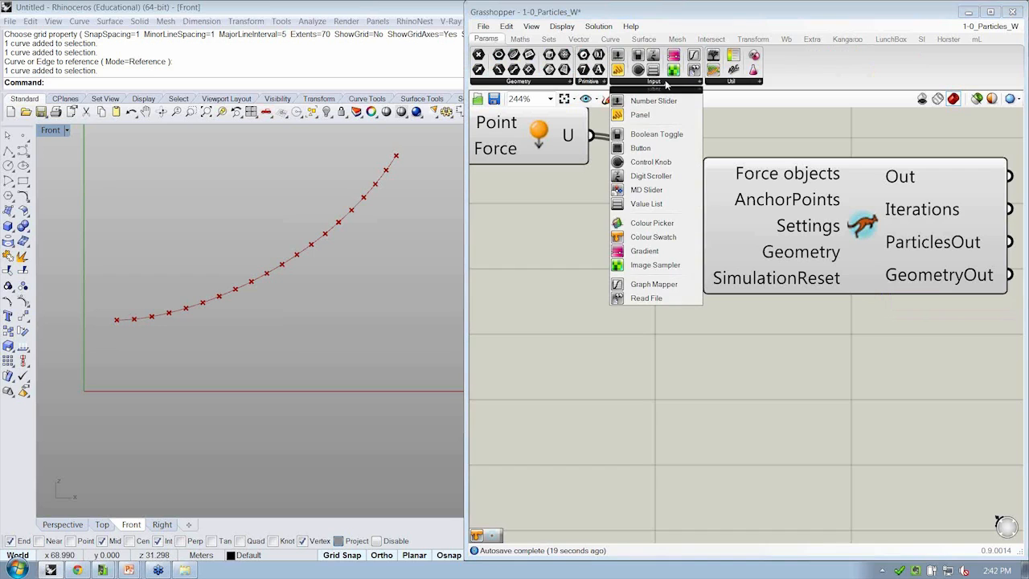
left_click(634, 135)
left_click(593, 331)
right_click_drag(733, 322, 785, 319)
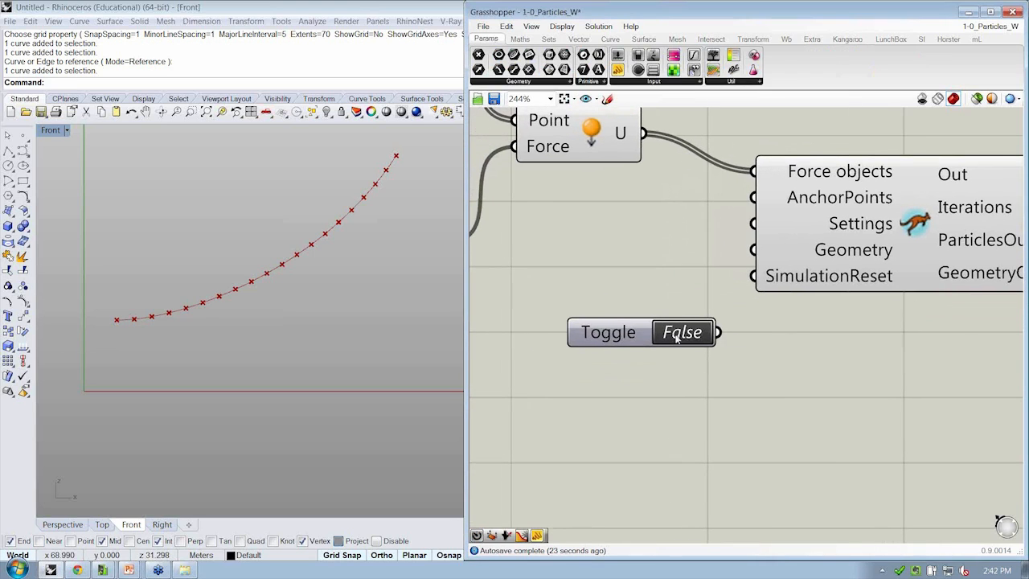
double_click(693, 333)
left_click_drag(718, 332, 759, 276)
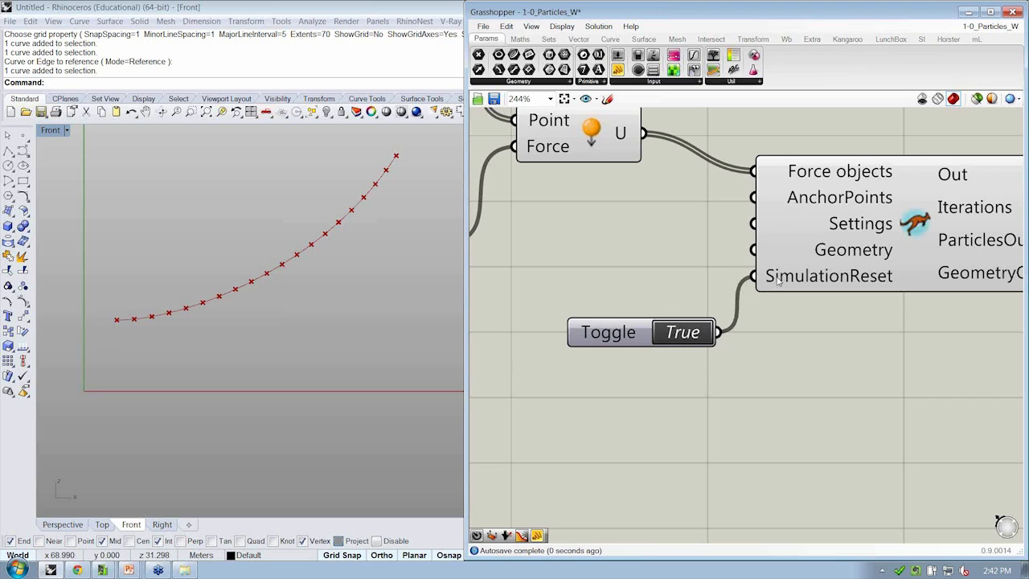
Switch the simulation reset toggle to False and back to True
double_click(696, 336)
scroll(690, 366, "down", 2)
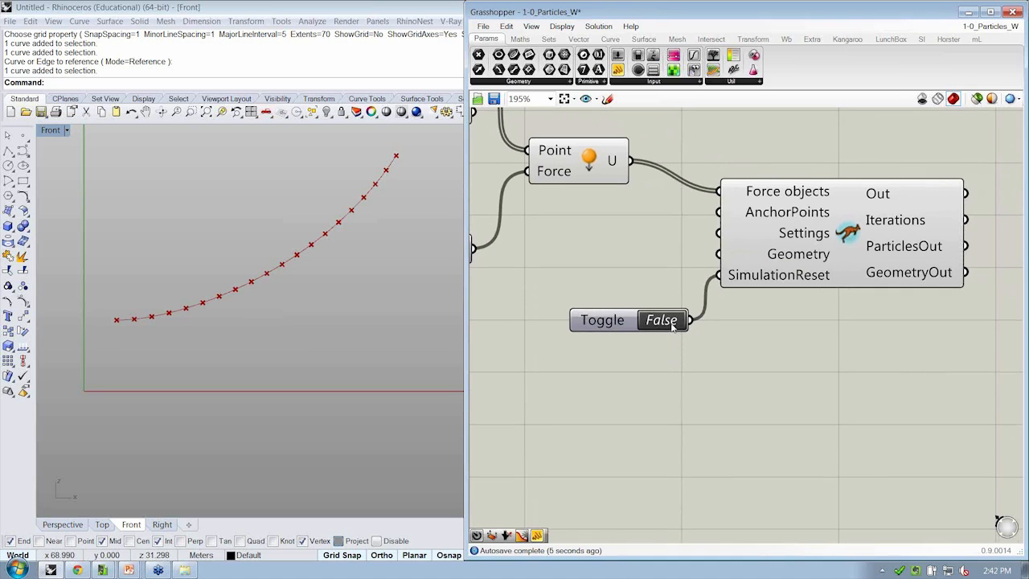
double_click(637, 326)
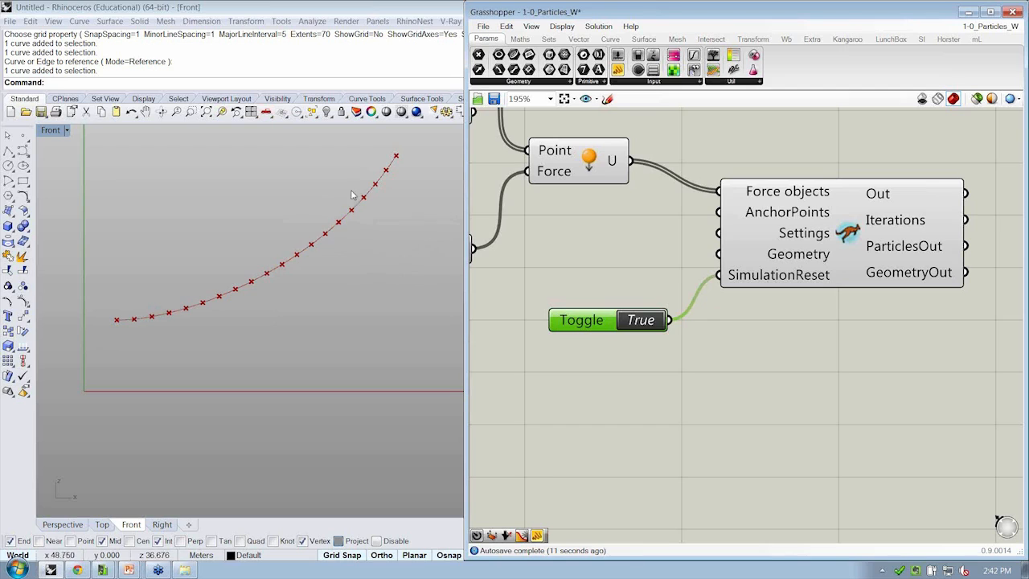
left_click(639, 370)
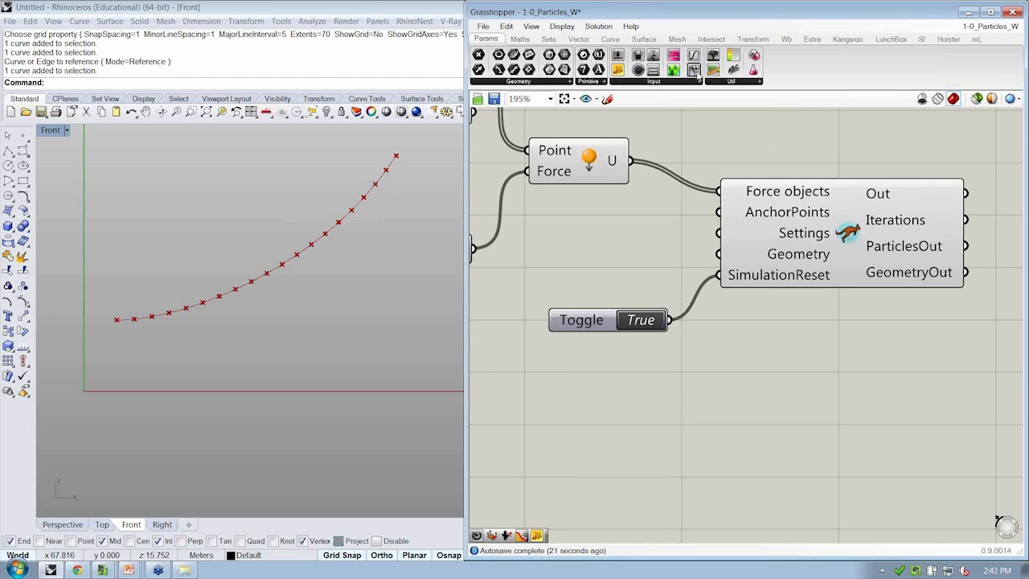
Add a Timer component to the canvas and position it just below the Boolean Toggle
left_click(732, 82)
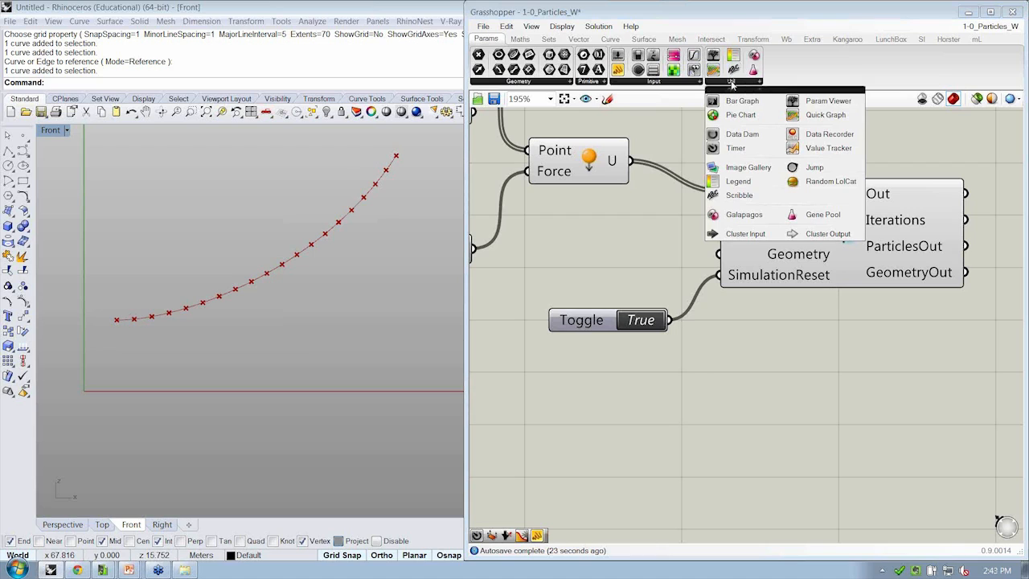
left_click(736, 148)
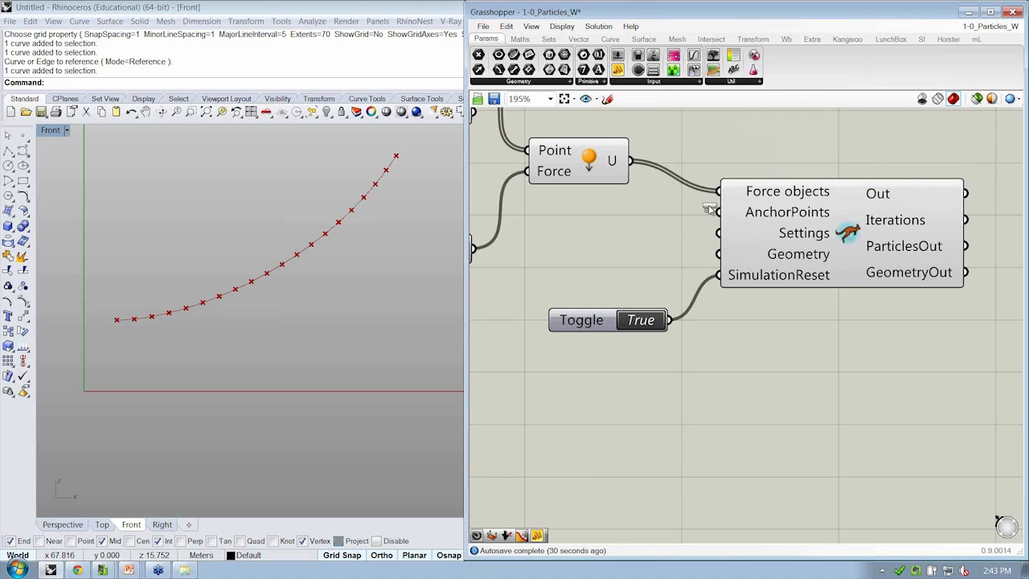
left_click(615, 386)
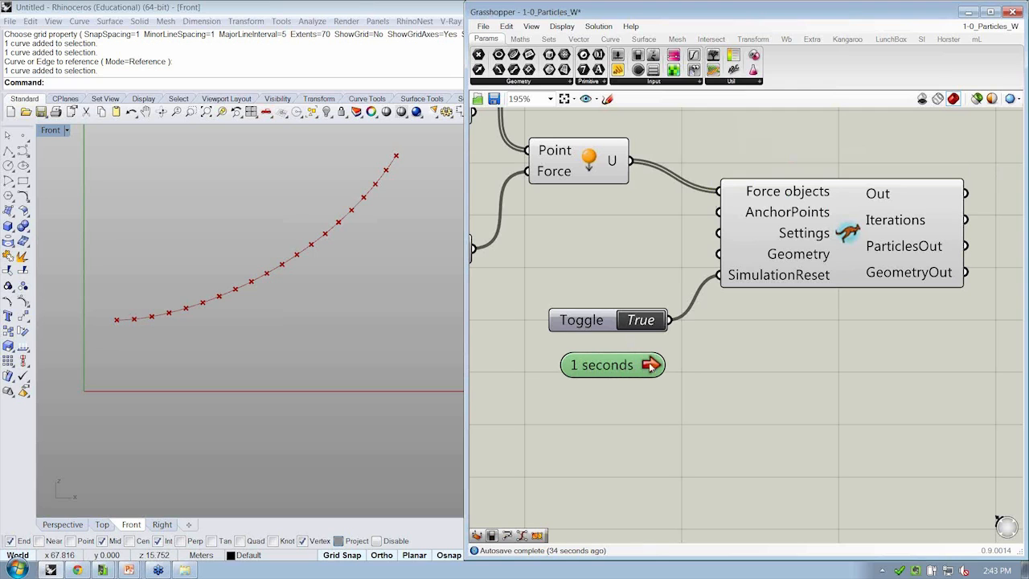
left_click_drag(619, 368, 609, 397)
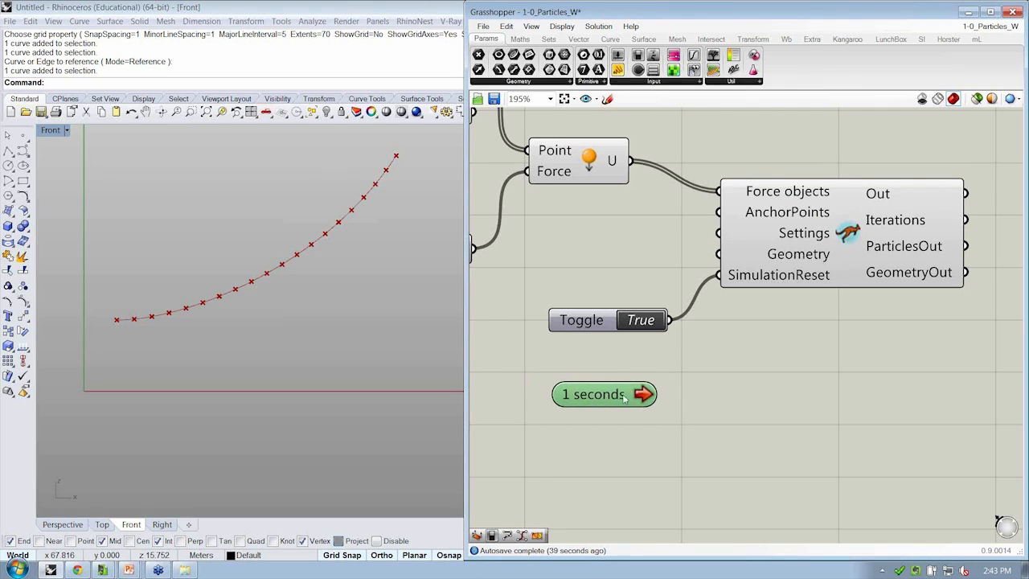
left_click(715, 370)
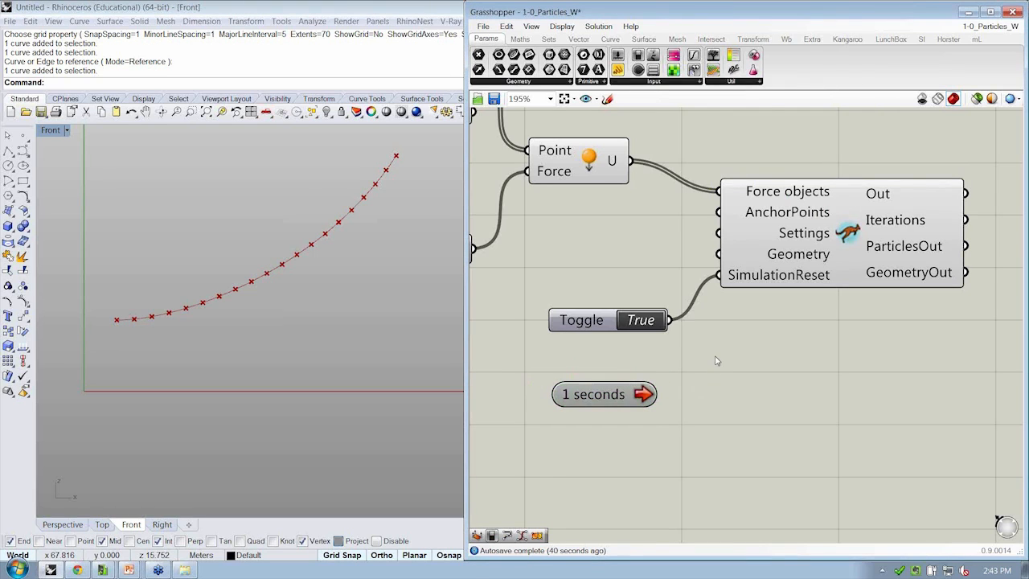
Connect the Timer to the KangarooPhysics component so that it updates the simulation
left_click(652, 394)
left_click_drag(653, 397, 857, 284)
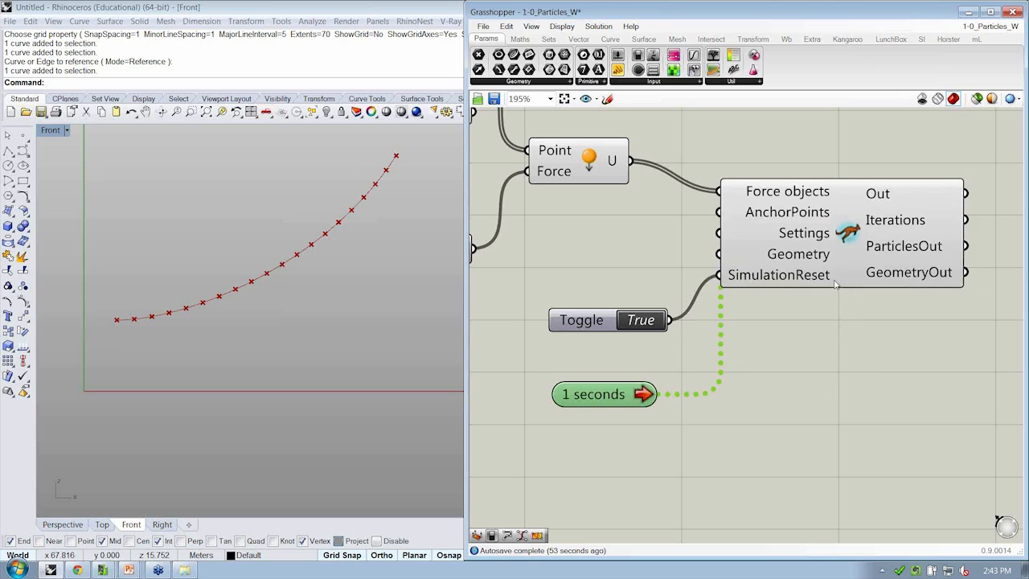
left_click(730, 368)
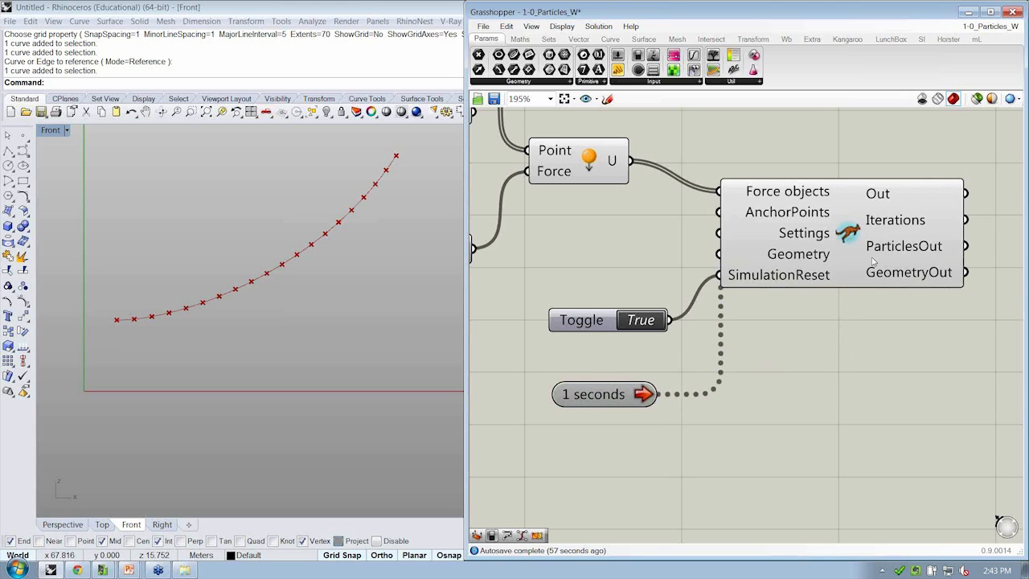
left_click(853, 236)
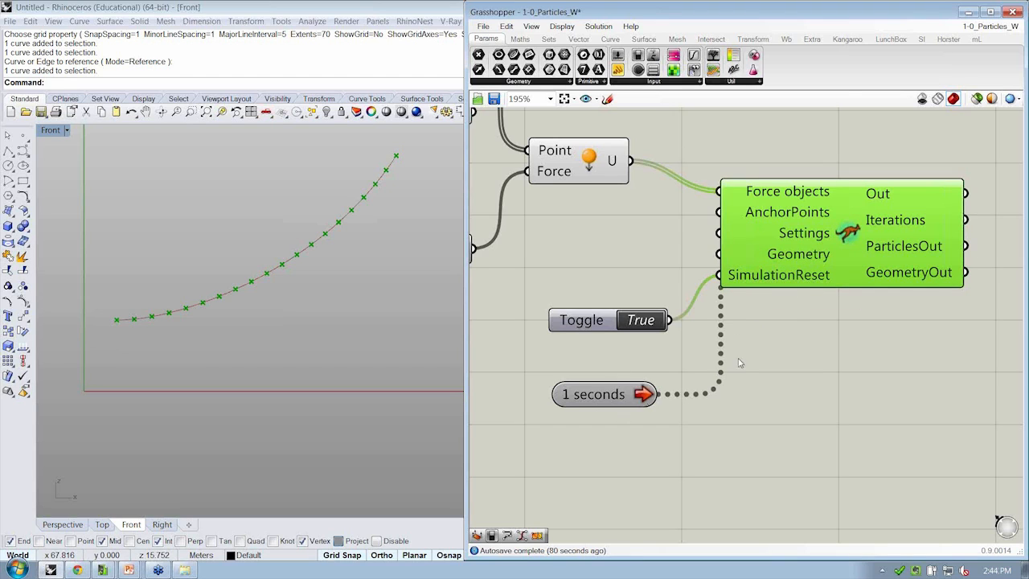
Move the Timer closer beneath the Boolean Toggle and set its interval to 20 ms
left_click_drag(616, 402, 629, 371)
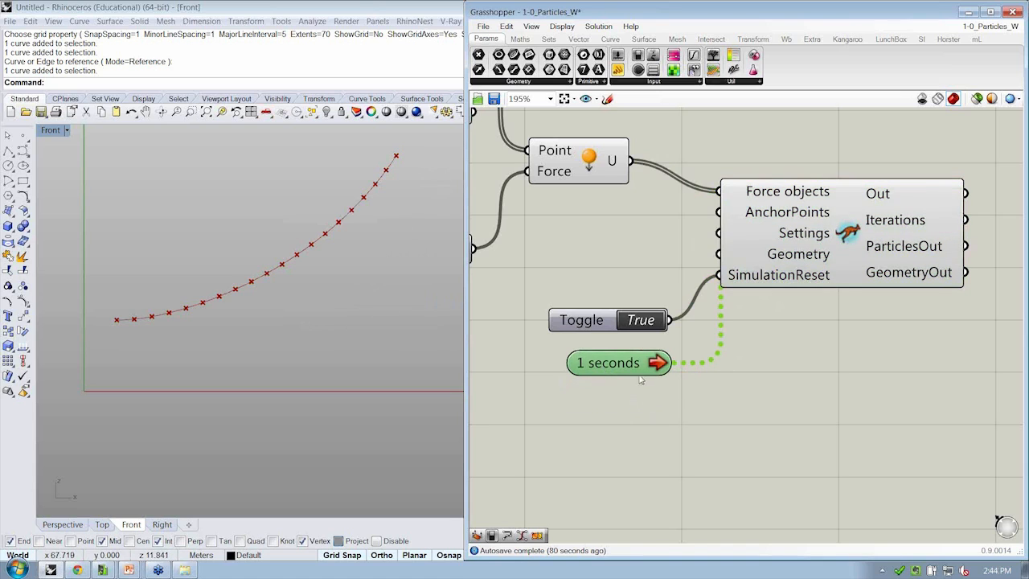
right_click(603, 370)
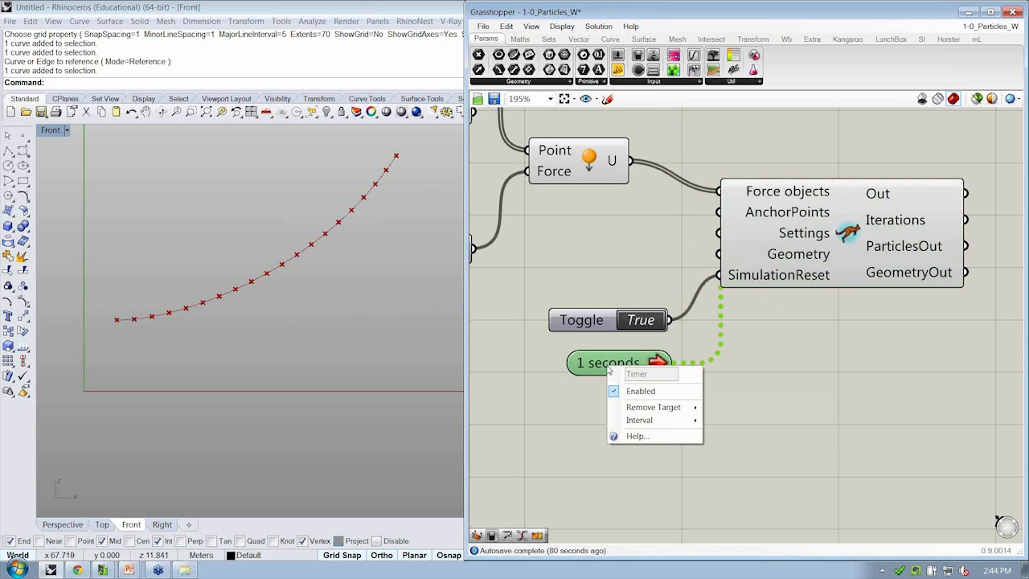
mouse_move(639, 423)
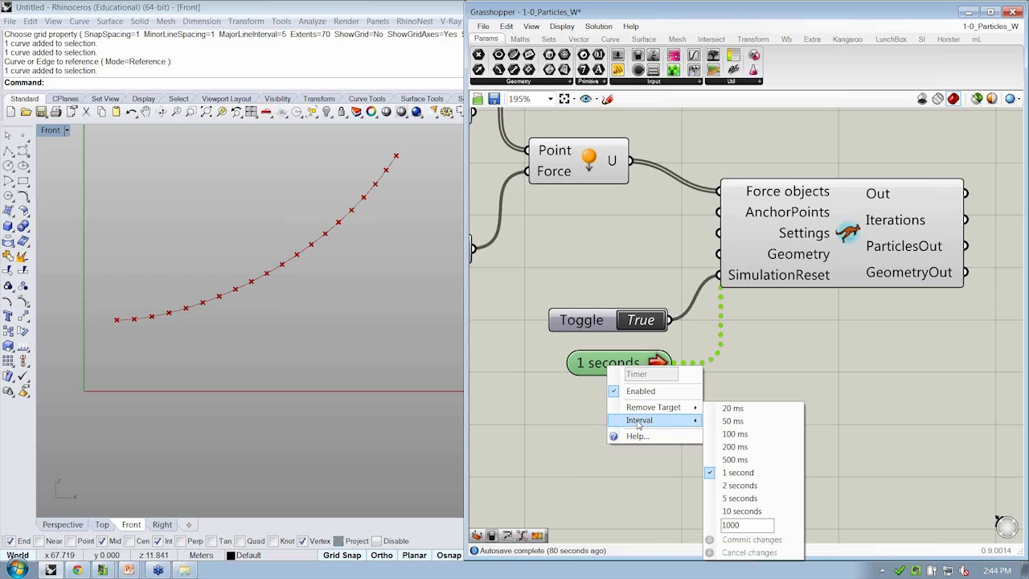
left_click(731, 408)
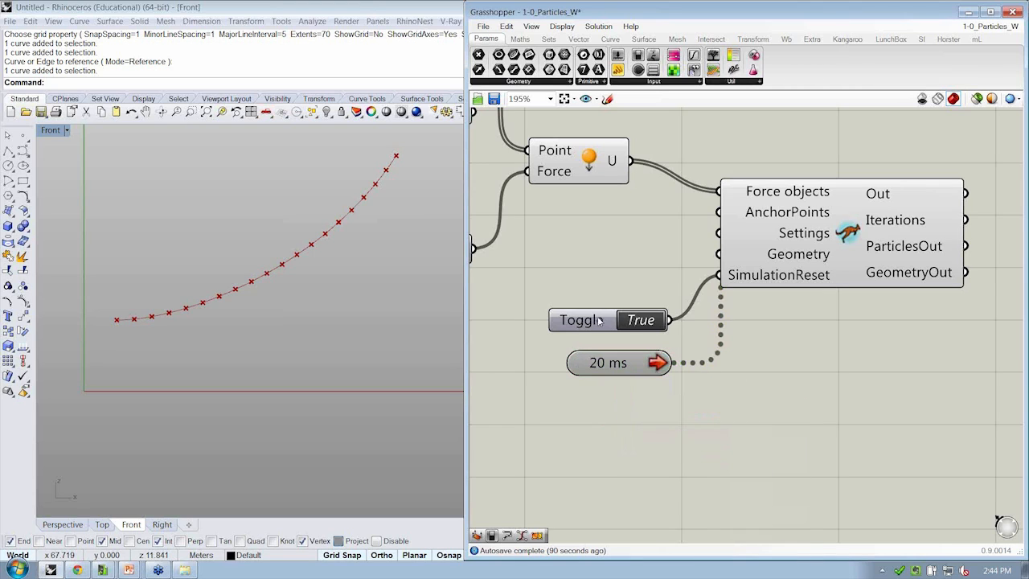
Examine the KangarooPhysics component together with its connected reset toggle, timer and incoming force objects
left_click_drag(600, 322, 599, 329)
left_click(691, 433)
scroll(719, 408, "down", 3)
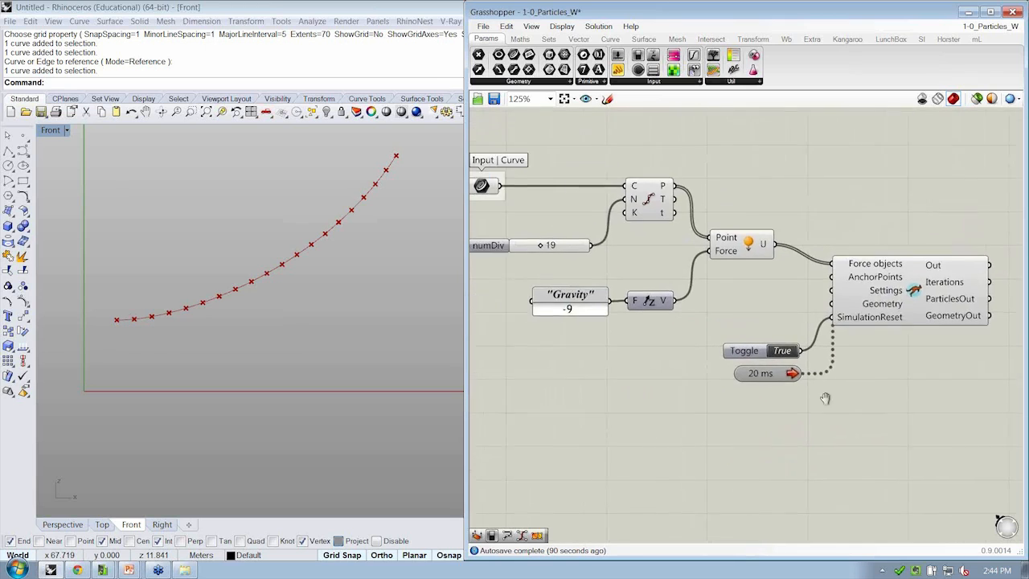
left_click_drag(960, 219, 754, 384)
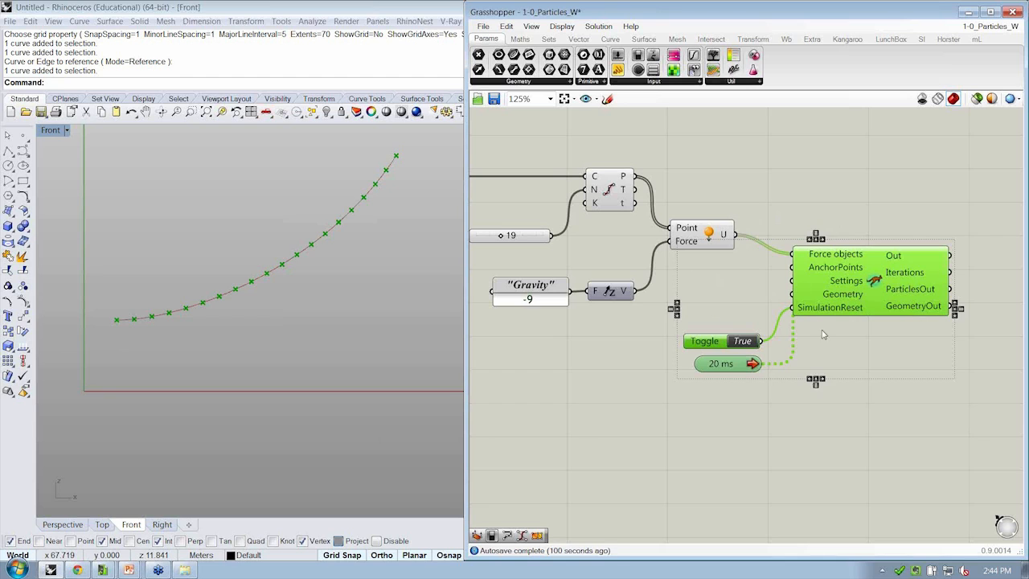
left_click(817, 243)
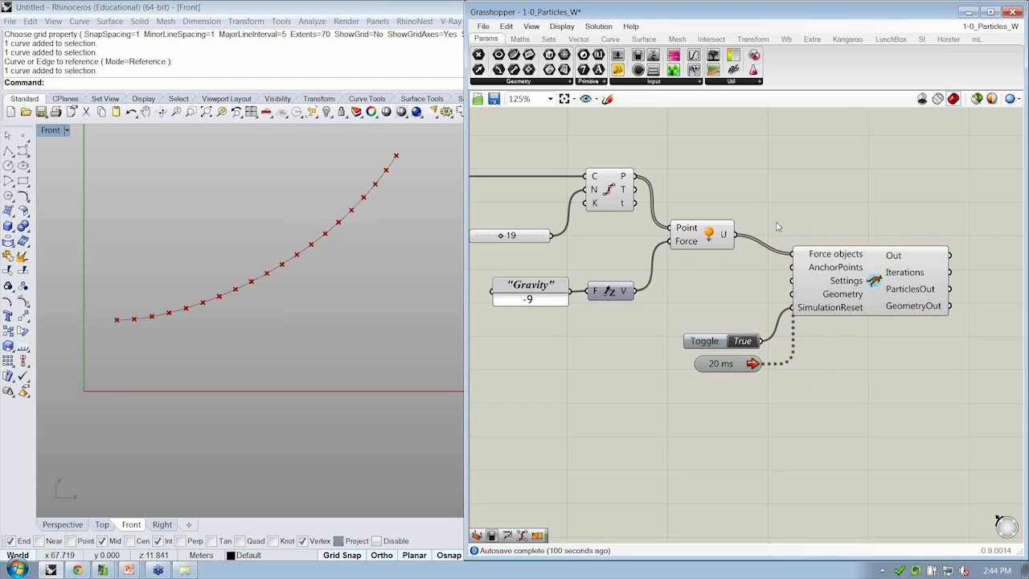
scroll(808, 223, "up", 2)
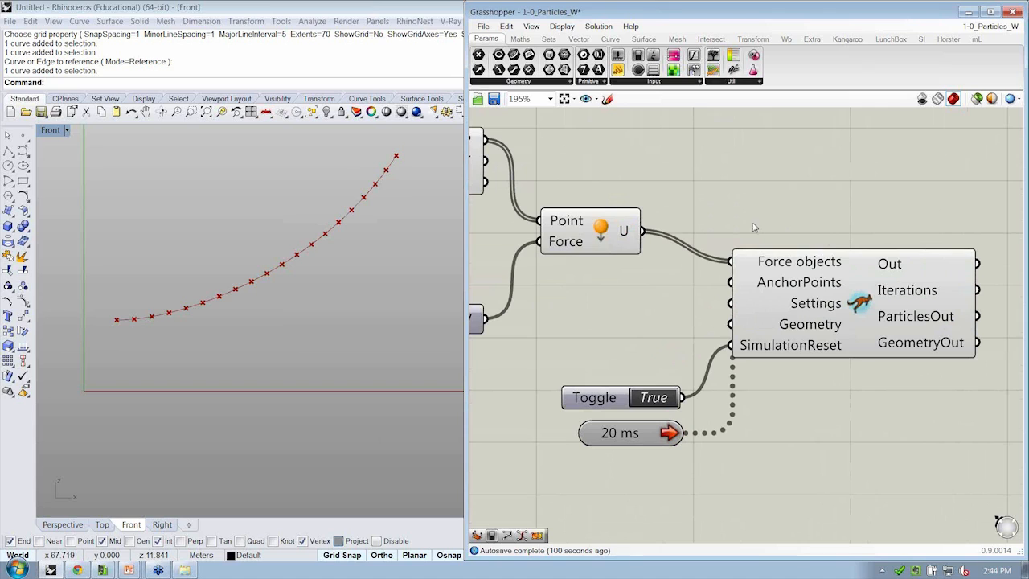
left_click_drag(747, 232, 853, 275)
scroll(742, 436, "down", 1)
right_click_drag(742, 431, 802, 397)
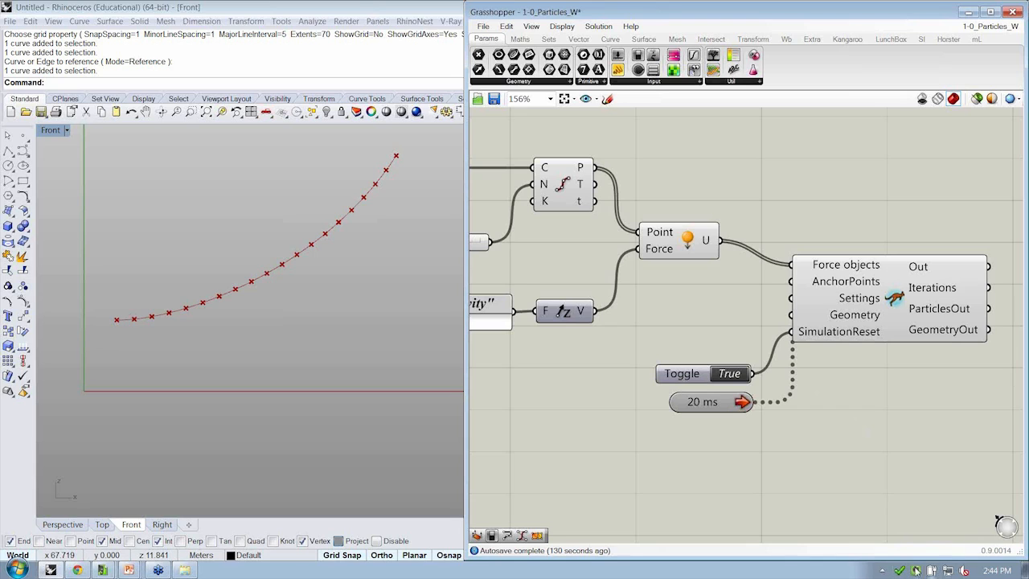
Block all Grasshopper timers globally and switch the simulation reset toggle to False
left_click(901, 572)
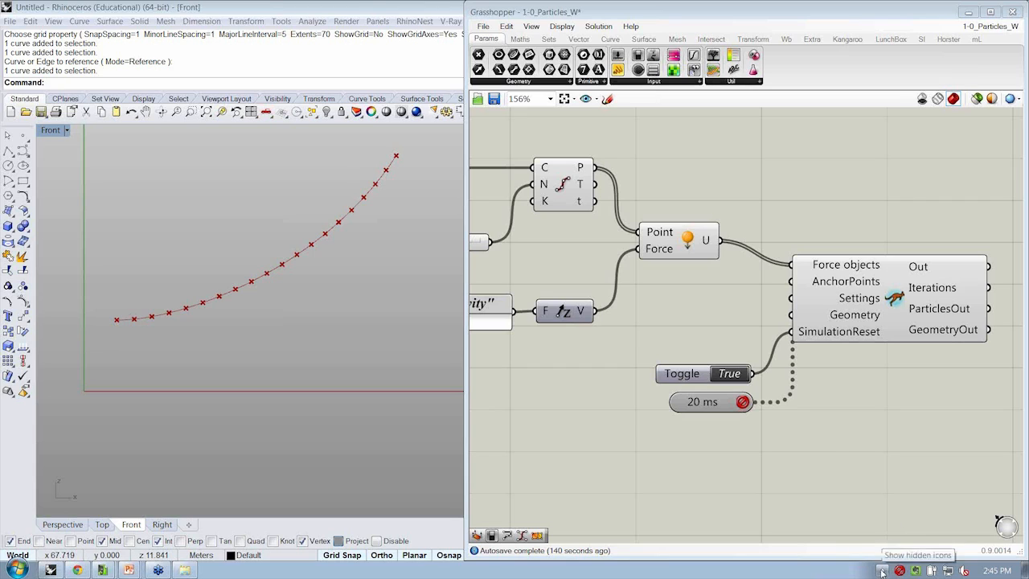
left_click(882, 571)
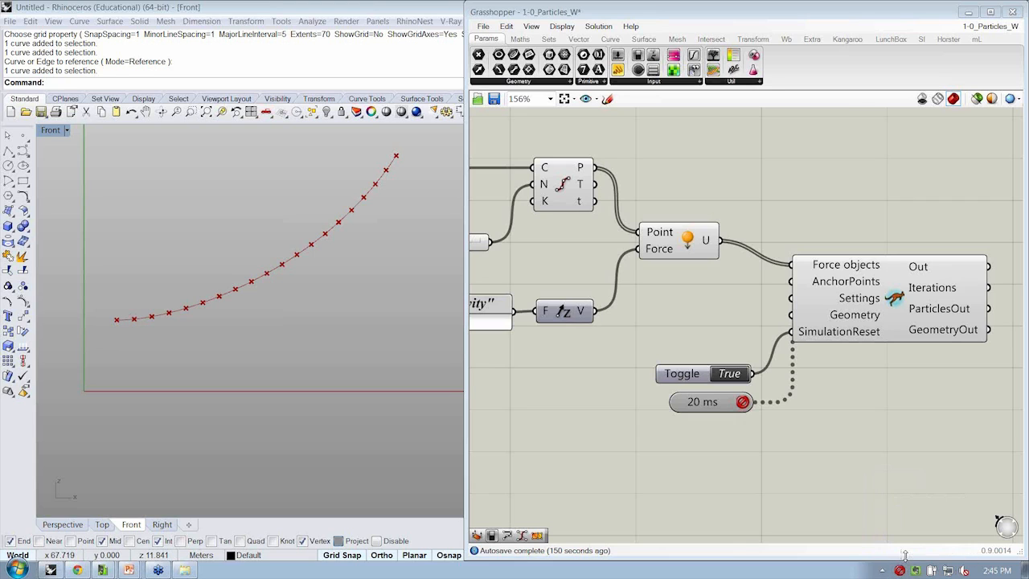
right_click_drag(883, 372, 860, 384)
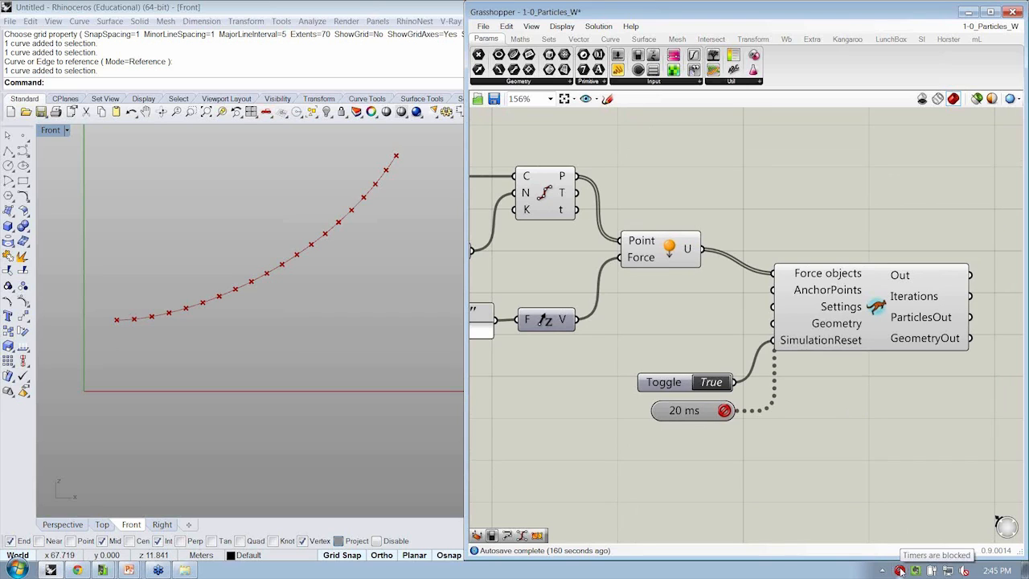
double_click(715, 385)
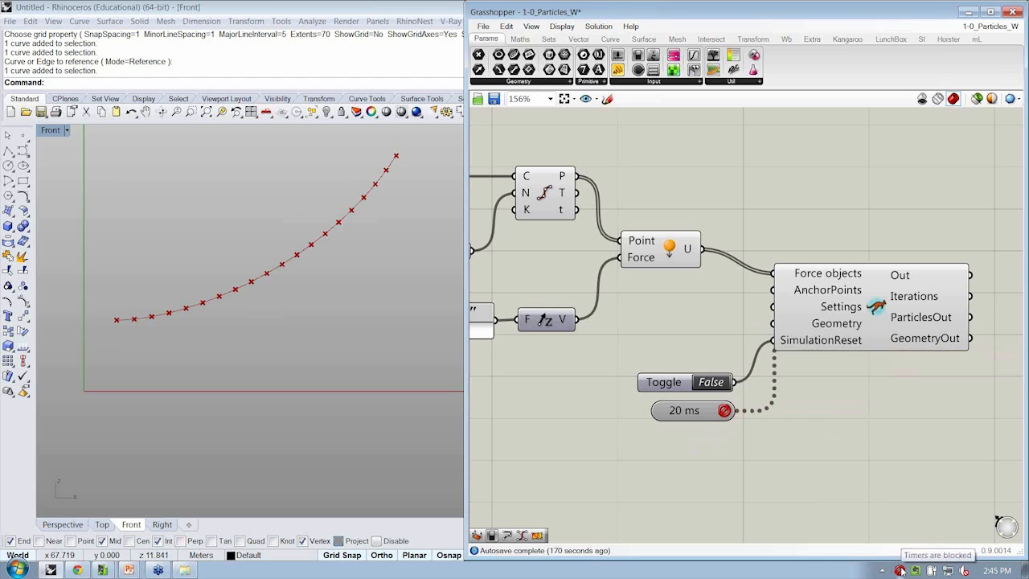
Run the particle simulation in the Front viewport by unblocking the timers, pausing and resuming it before blocking them again
scroll(337, 308, "down", 4)
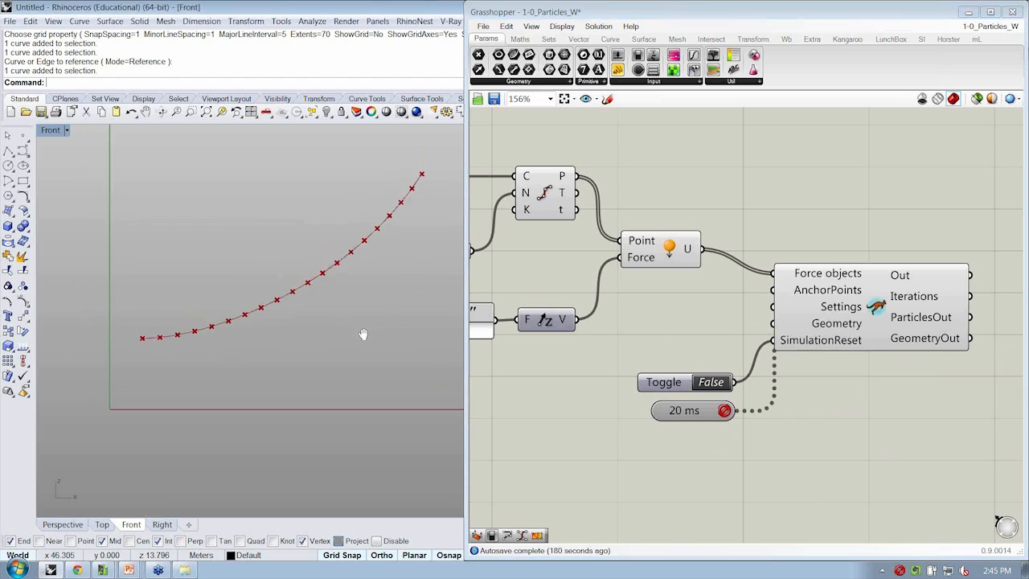
right_click_drag(337, 308, 299, 278)
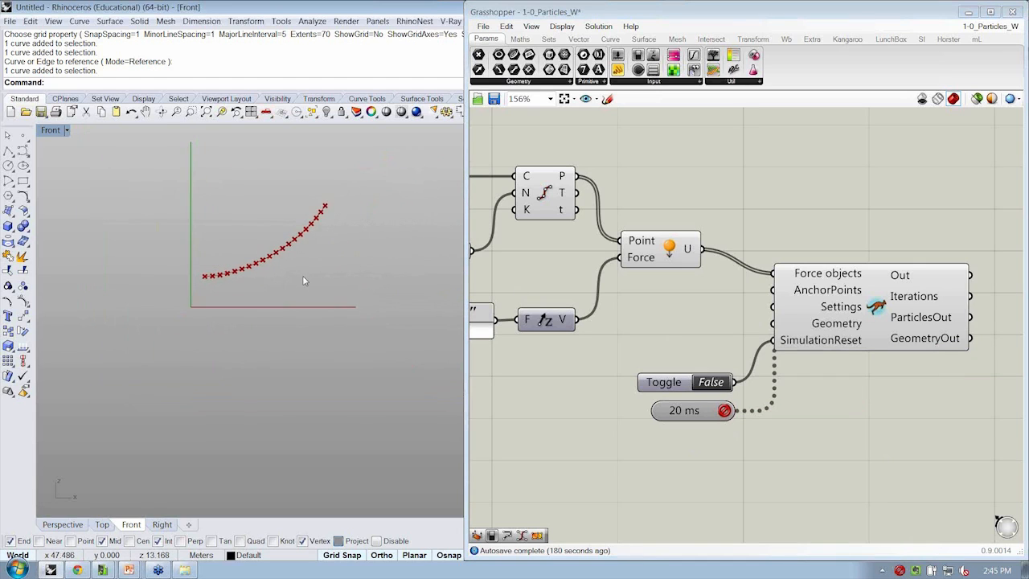
scroll(303, 275, "up", 2)
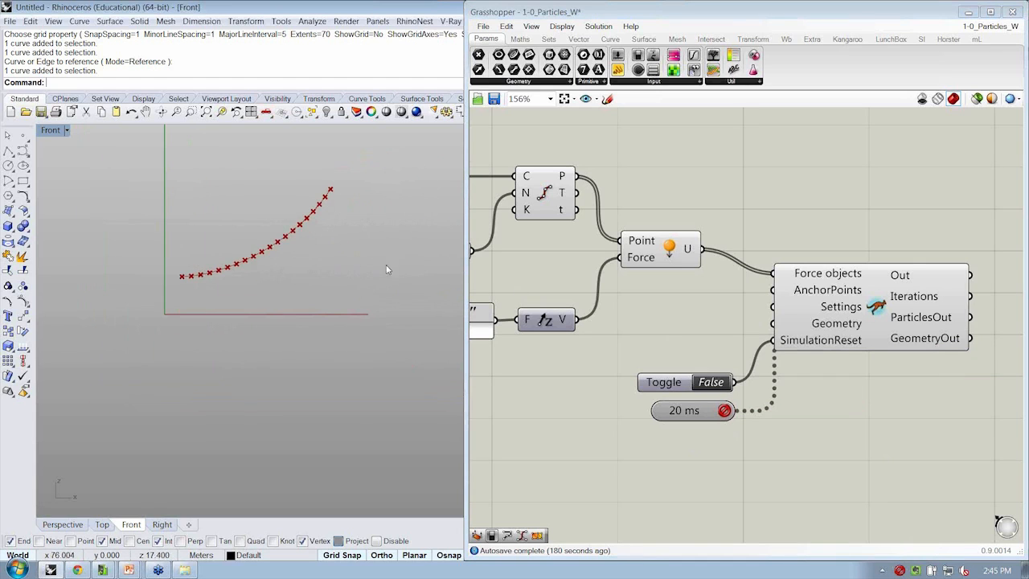
left_click(899, 571)
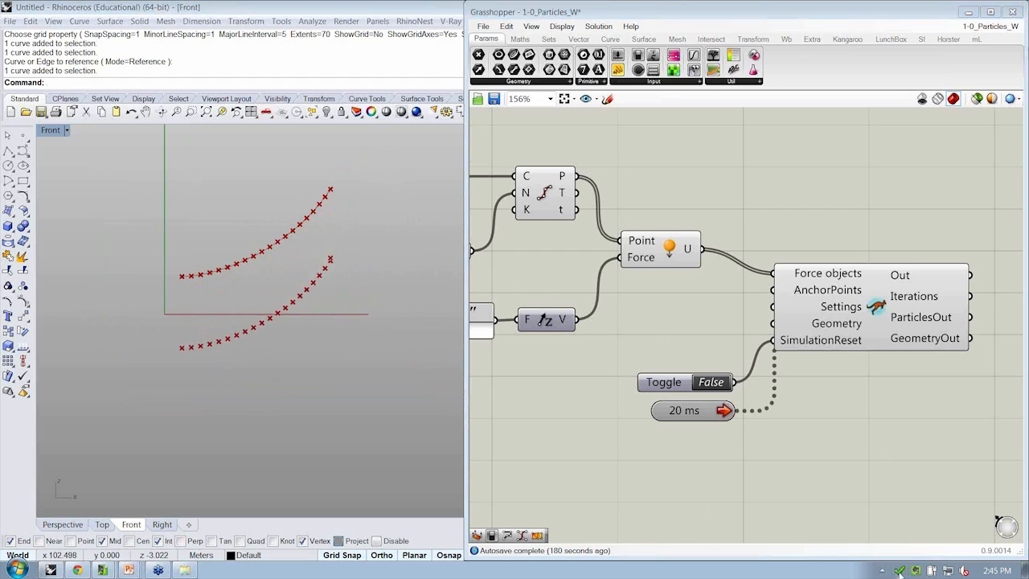
left_click(899, 571)
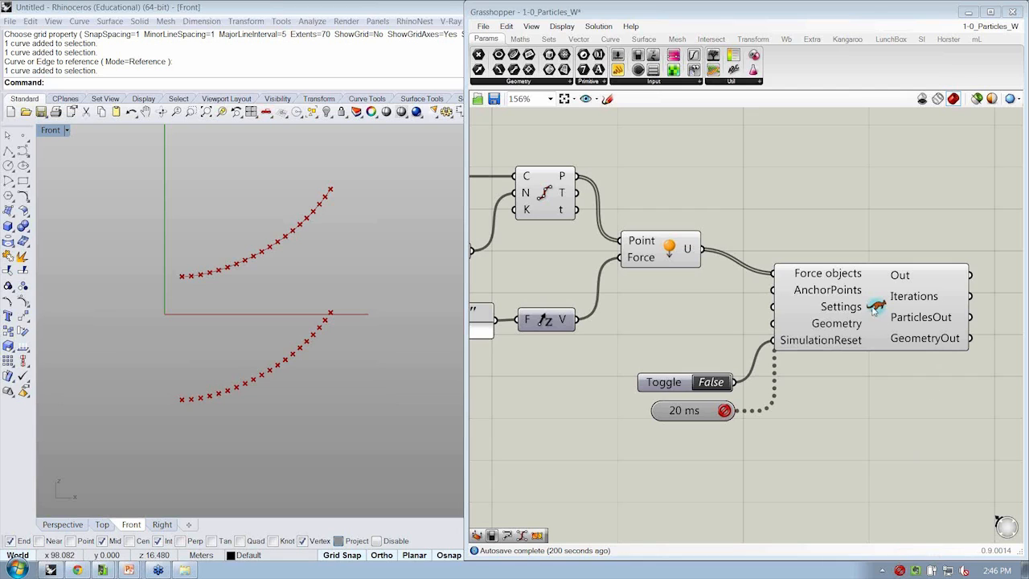
left_click(900, 570)
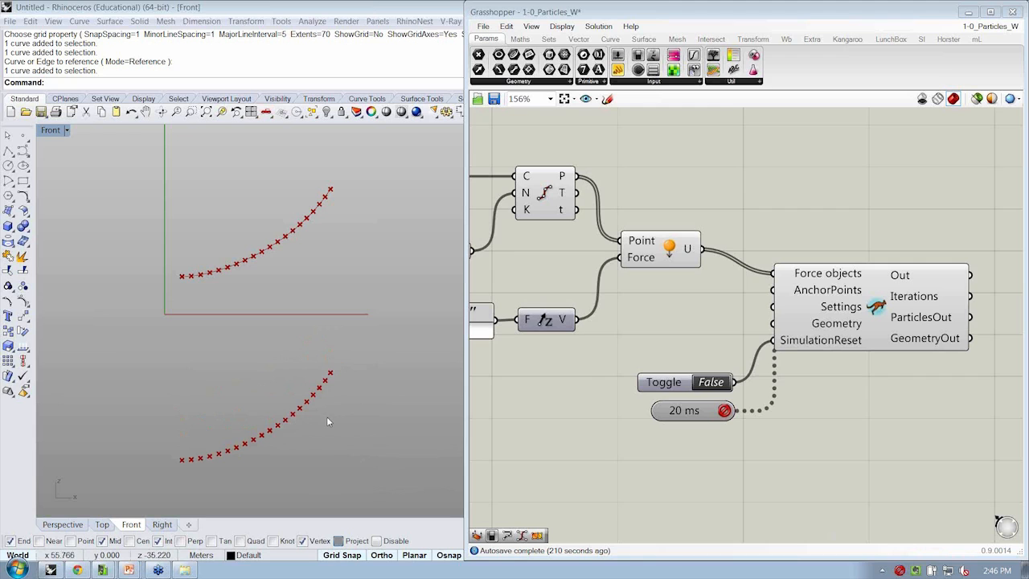
Reset the particles by switching the toggle to True and back to False, run the simulation briefly, and block the timers
right_click(630, 337)
mouse_move(643, 309)
right_mouse_down()
mouse_move(653, 306)
mouse_move(654, 329)
mouse_move(650, 320)
right_mouse_up()
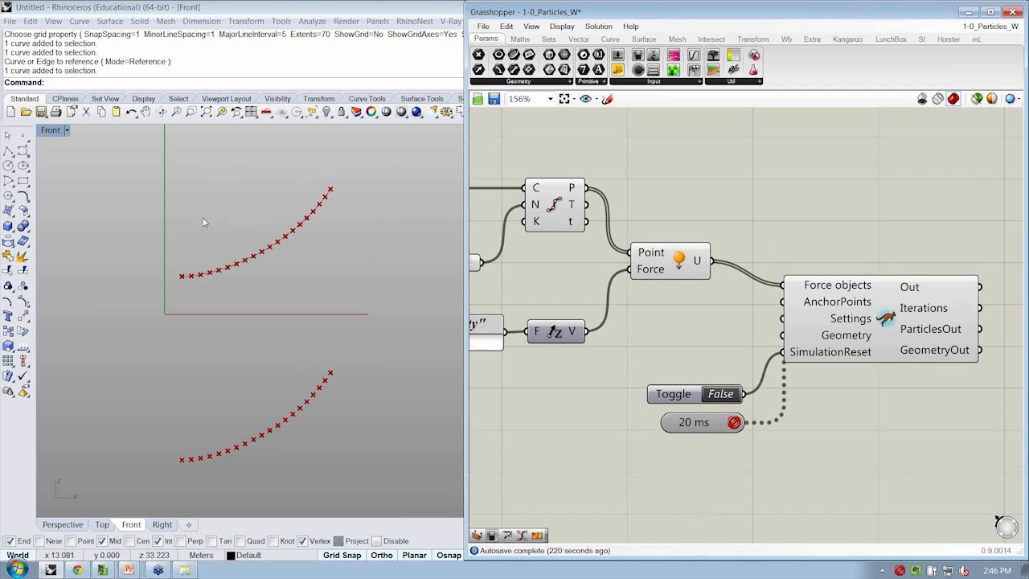
double_click(728, 396)
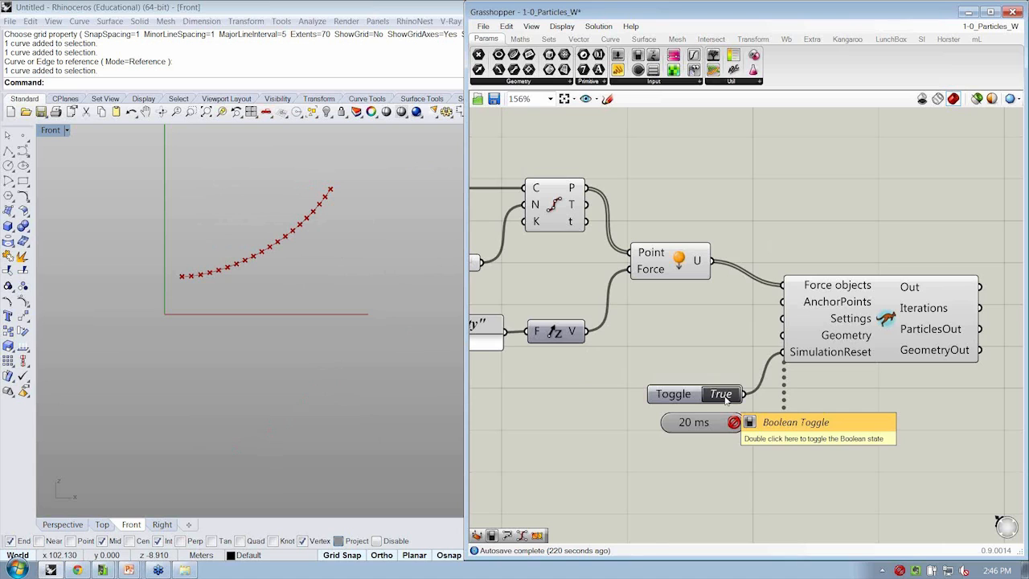
double_click(726, 395)
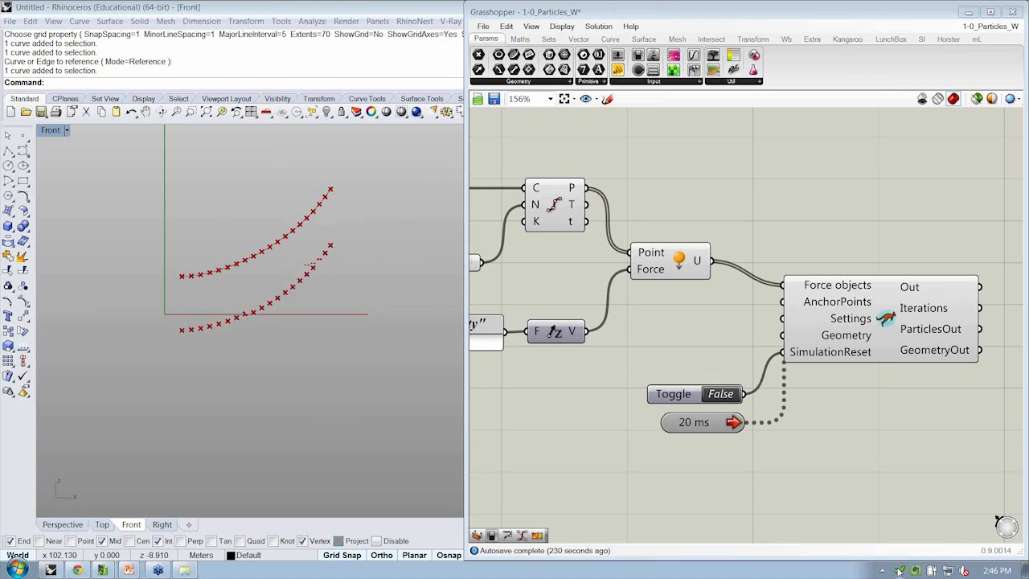
left_click(899, 571)
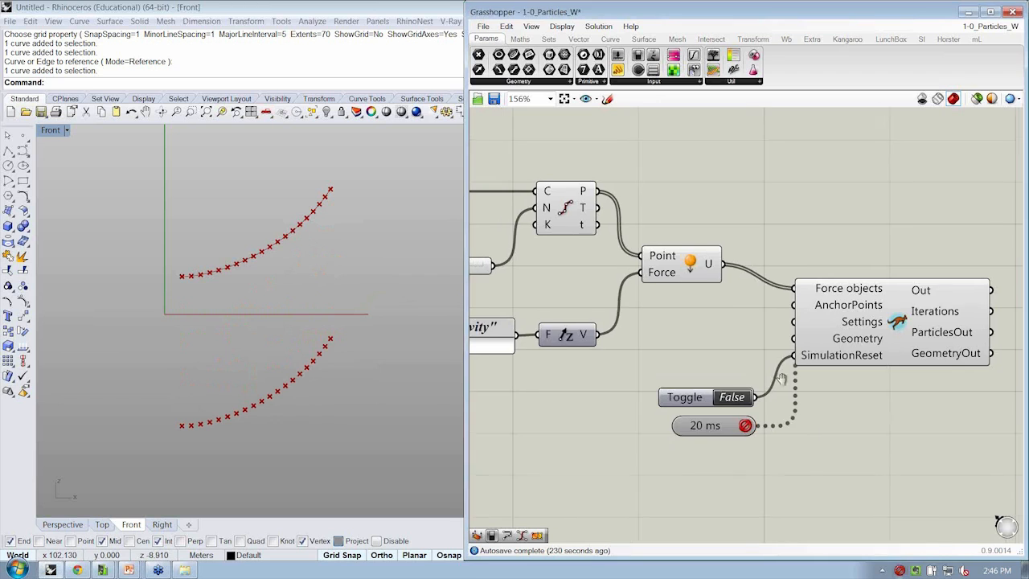
Review the definition from curve input to simulation, comparing the moved particles with the original division points by selecting the curve division component
scroll(924, 322, "down", 3)
scroll(831, 364, "up", 1)
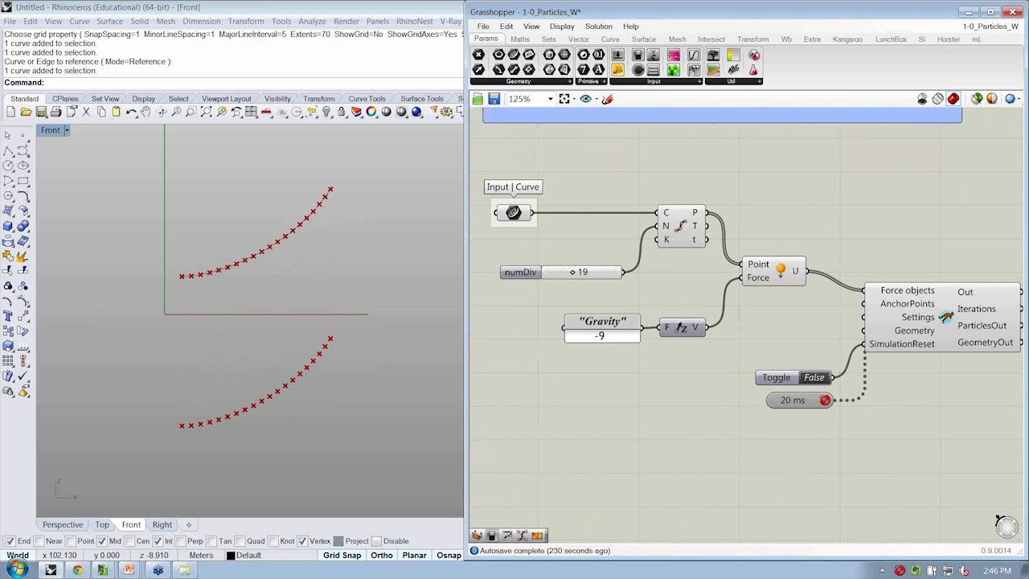
right_click_drag(805, 377, 796, 380)
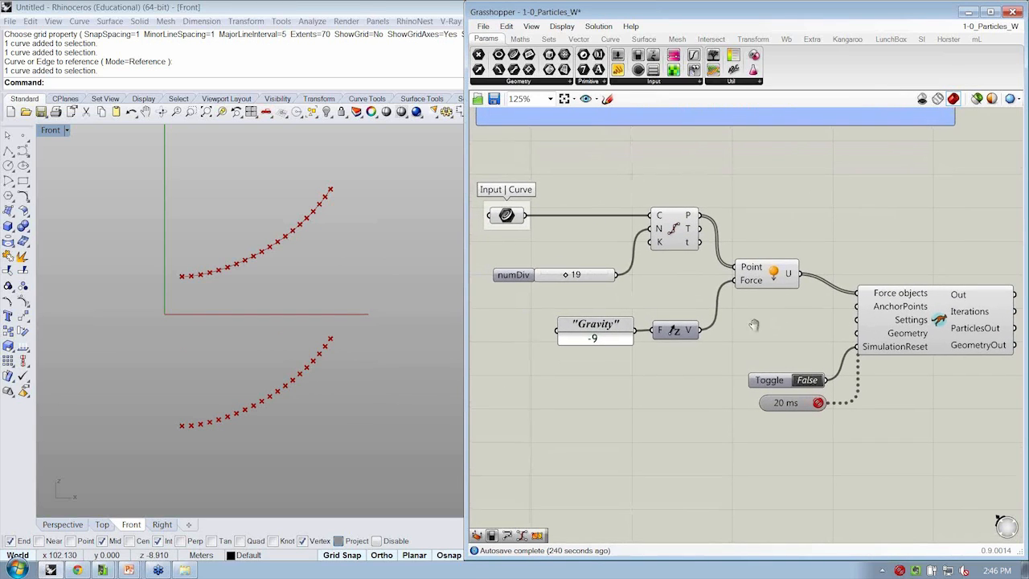
right_click_drag(752, 332, 756, 338)
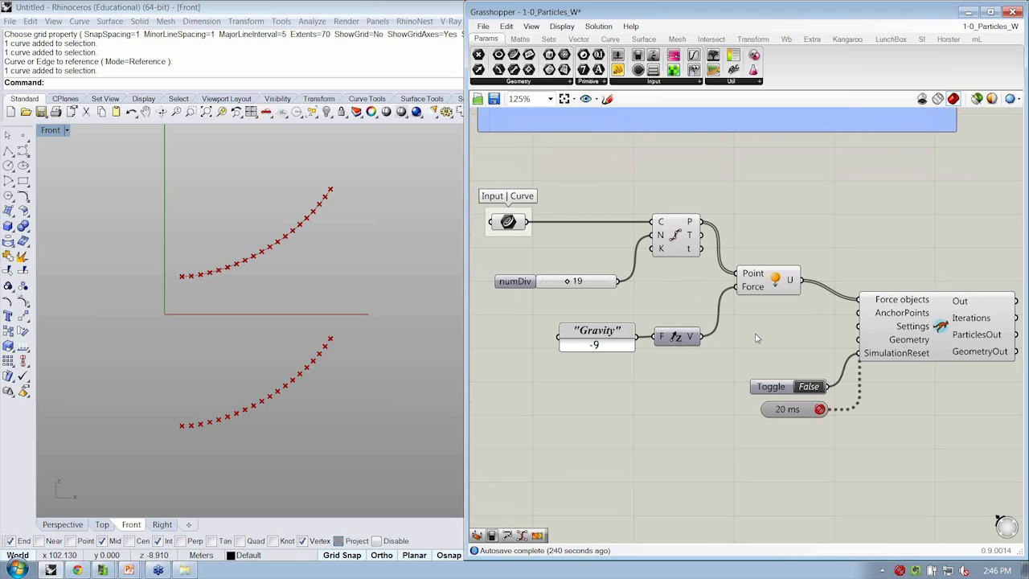
right_click_drag(226, 328, 233, 318)
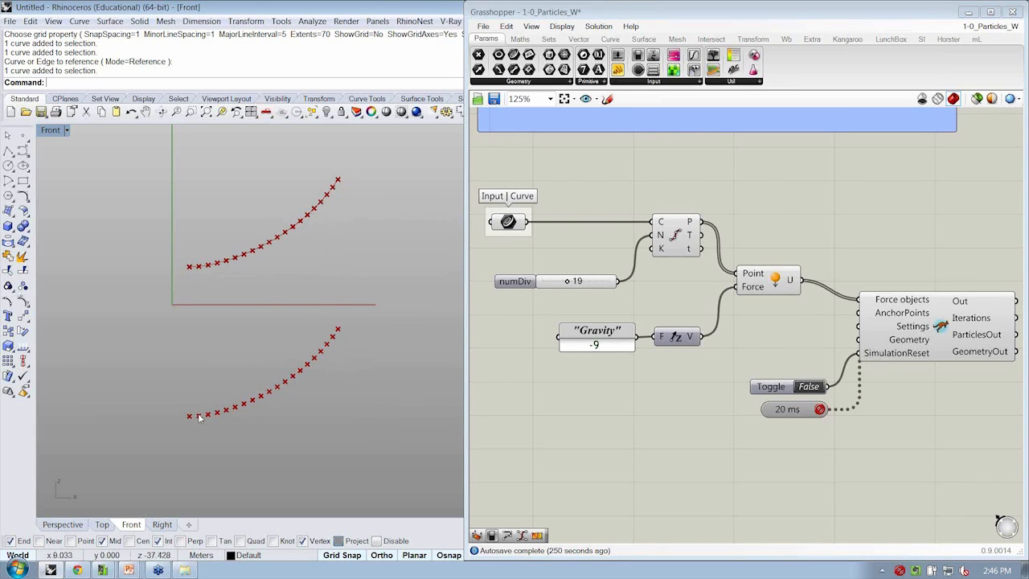
right_click_drag(715, 395, 712, 399)
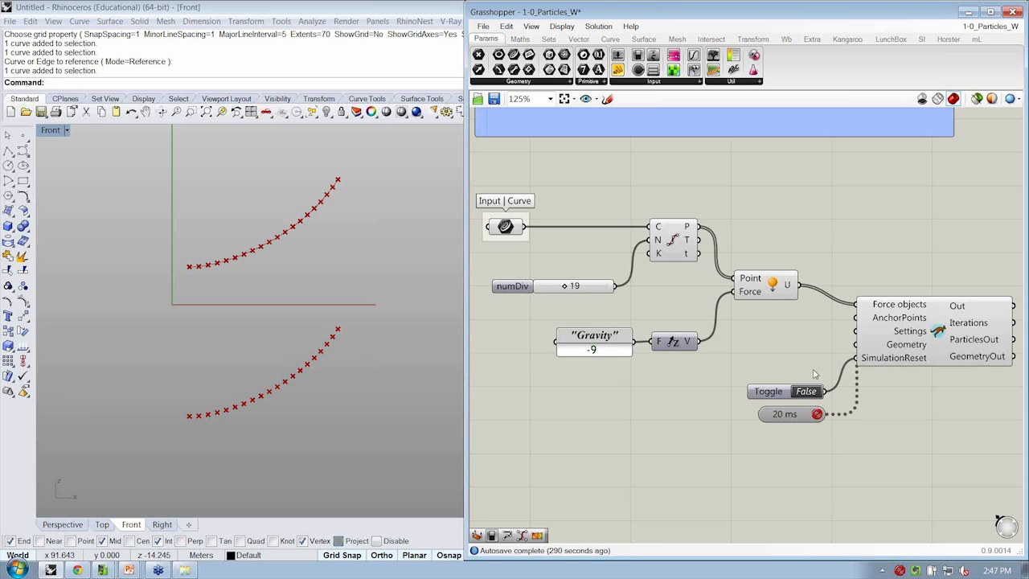
mouse_move(711, 381)
right_mouse_down()
mouse_move(682, 375)
mouse_move(707, 370)
right_mouse_up()
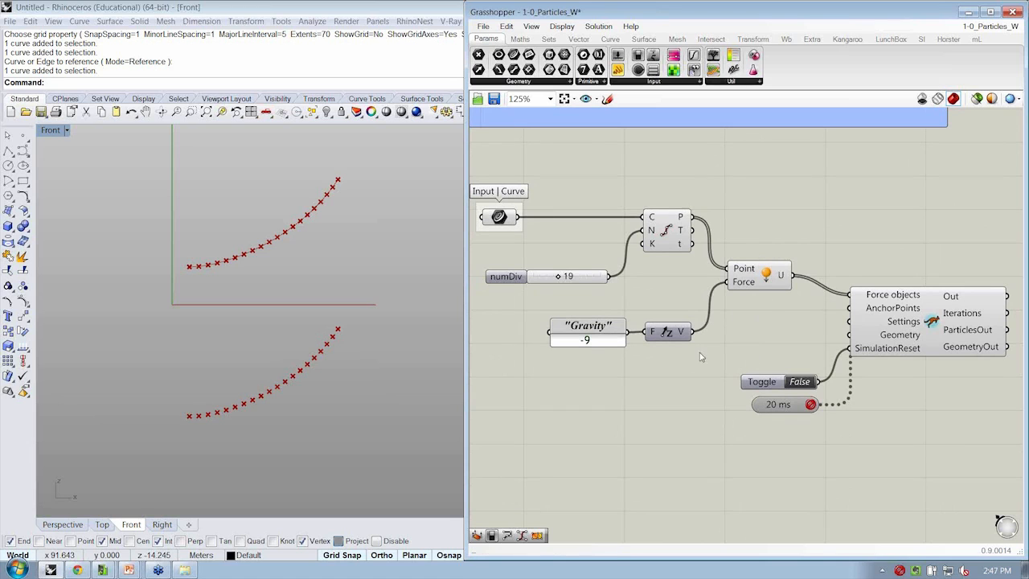
right_click_drag(664, 354, 667, 362)
right_click_drag(356, 326, 351, 328)
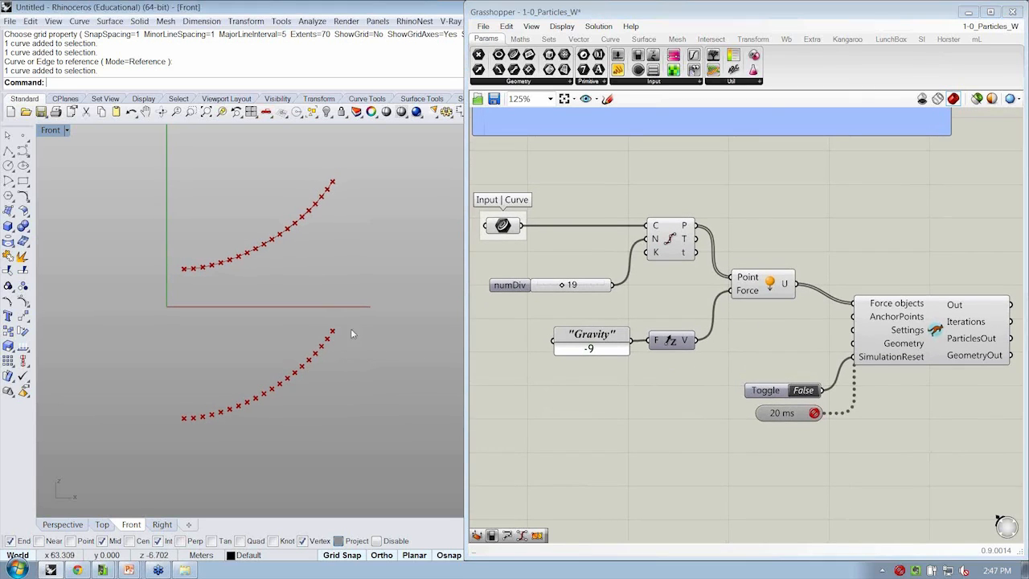
right_click_drag(665, 337, 658, 345)
scroll(724, 283, "down", 1)
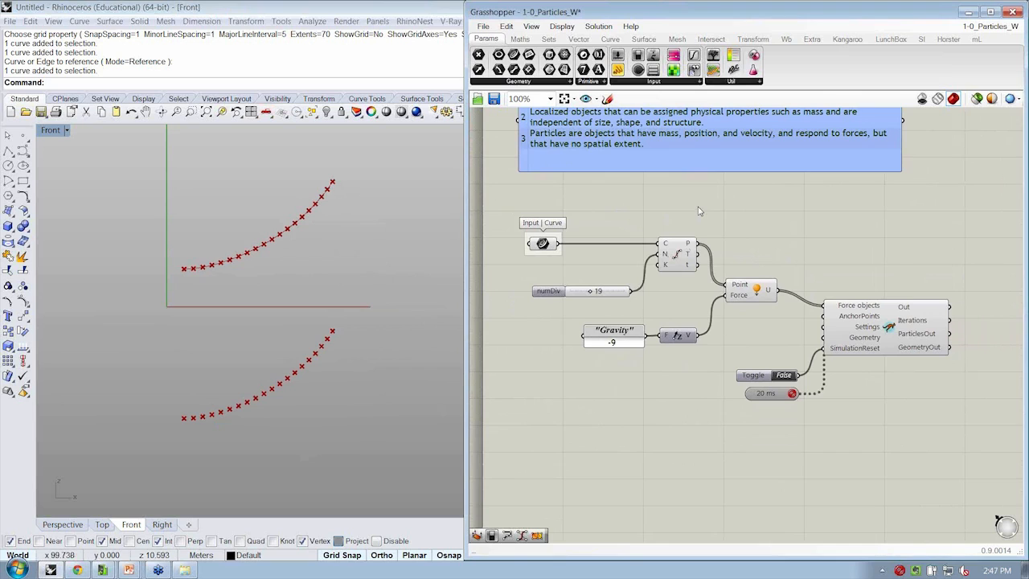
left_click(680, 265)
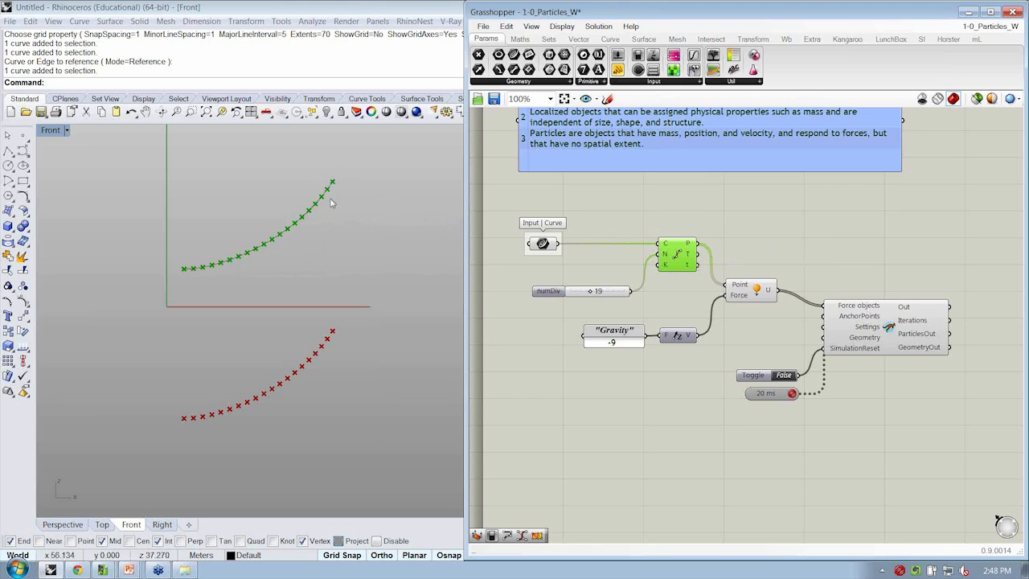
Group the curve division component and label the group "Division Points"
scroll(667, 244, "up", 2)
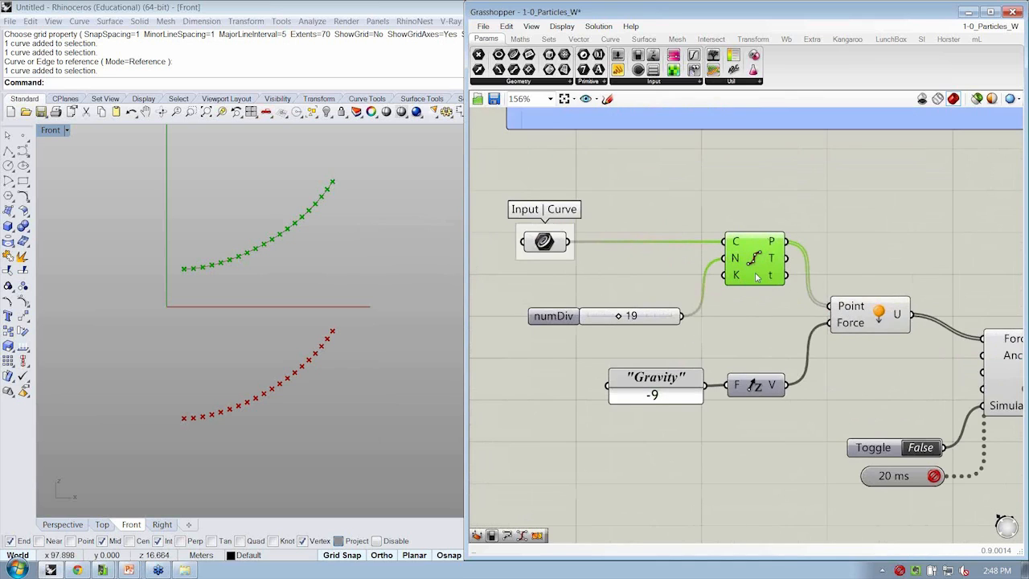
right_click_drag(756, 277, 753, 268)
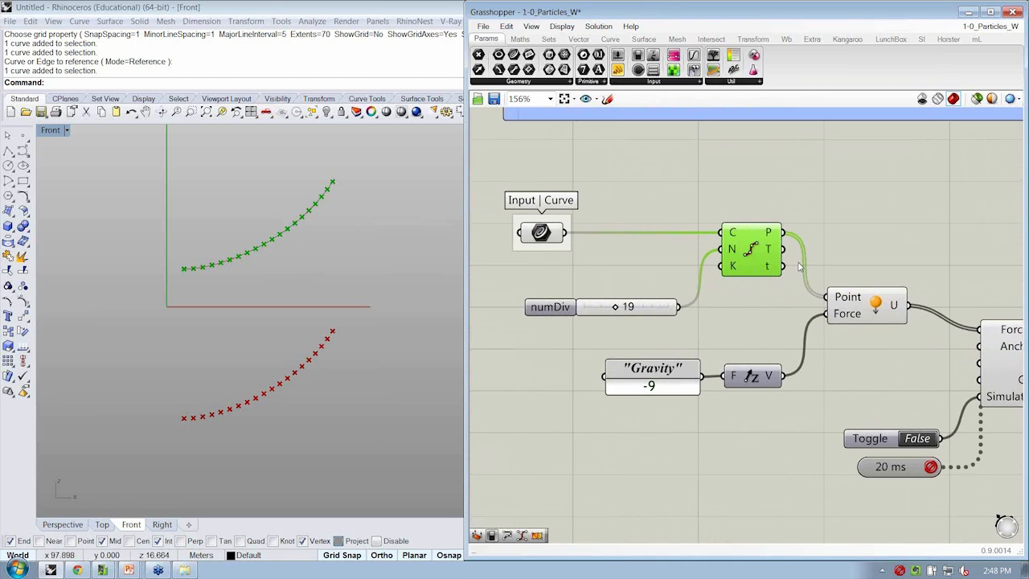
key("ctrl+g")
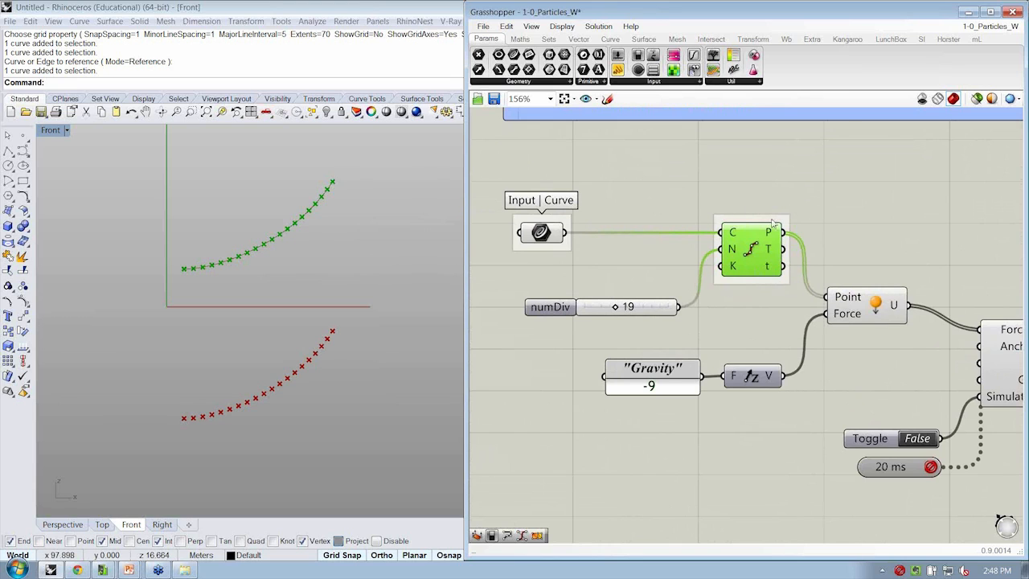
right_click_drag(770, 223, 722, 218)
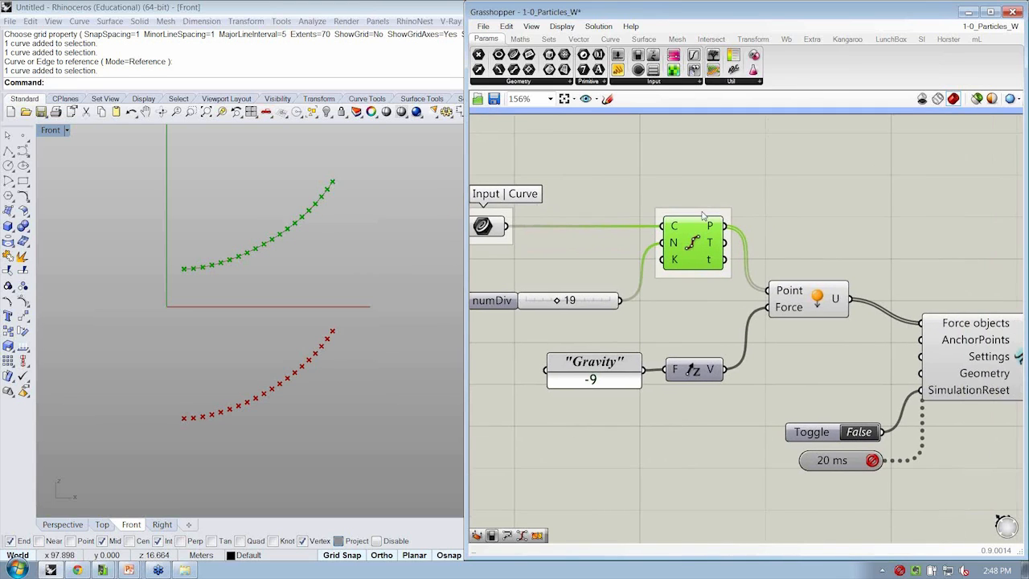
right_click(703, 214)
type("Division")
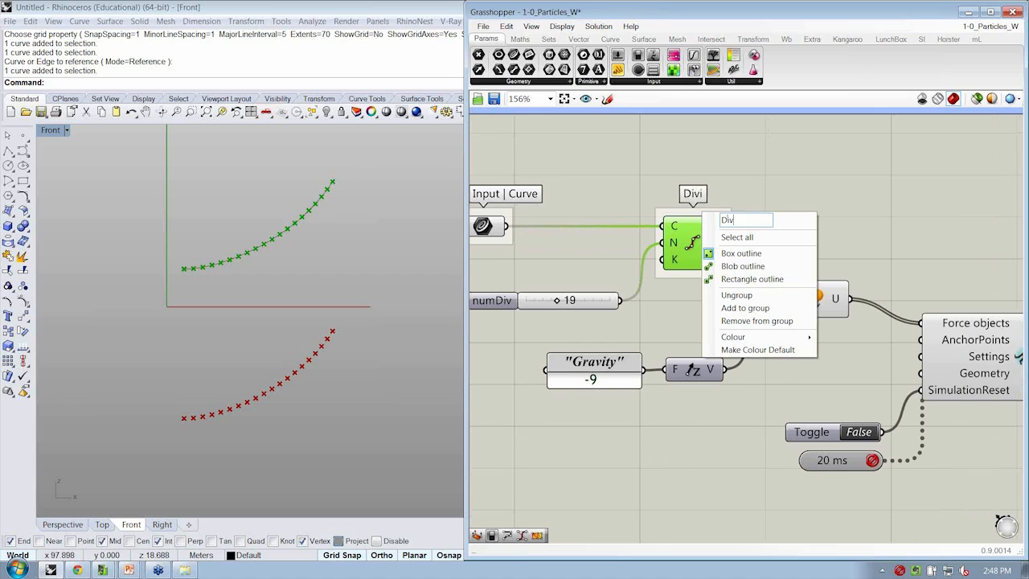
type(" Points")
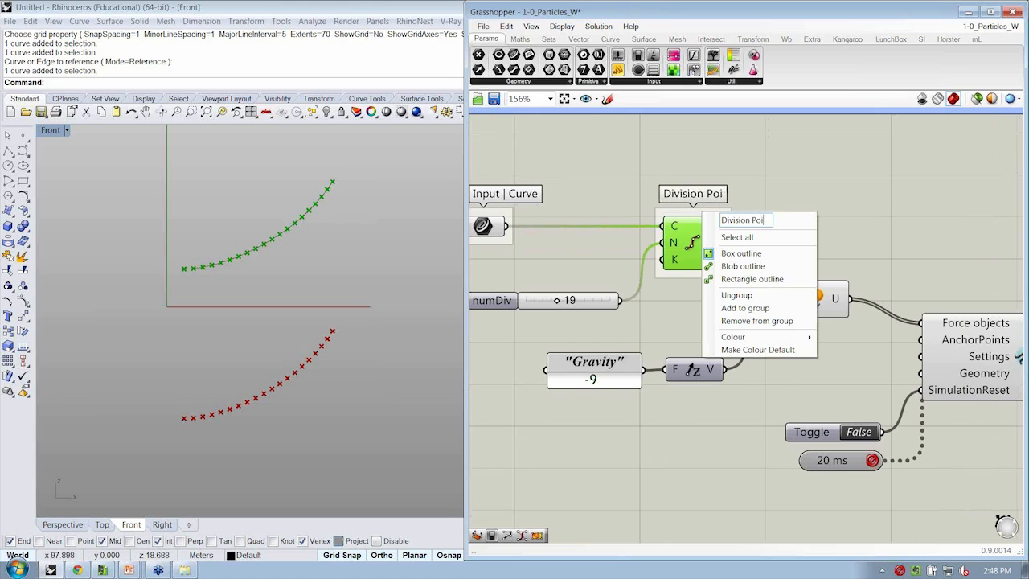
key("Return")
left_click(754, 187)
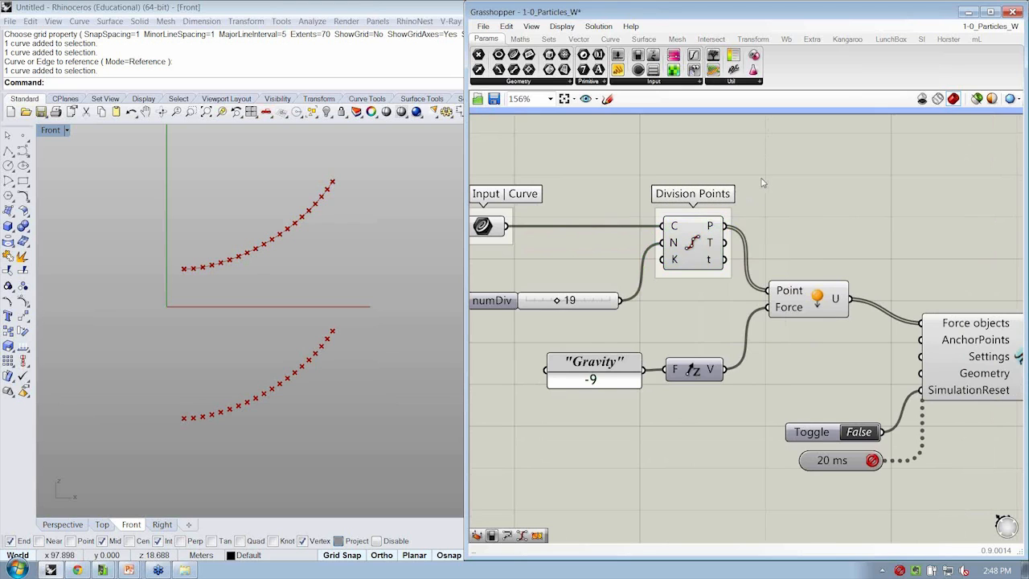
Compare the original division points with Kangaroo's ParticlesOut points by selecting the division, UnaryForce and KangarooPhysics components
right_click_drag(797, 195, 769, 190)
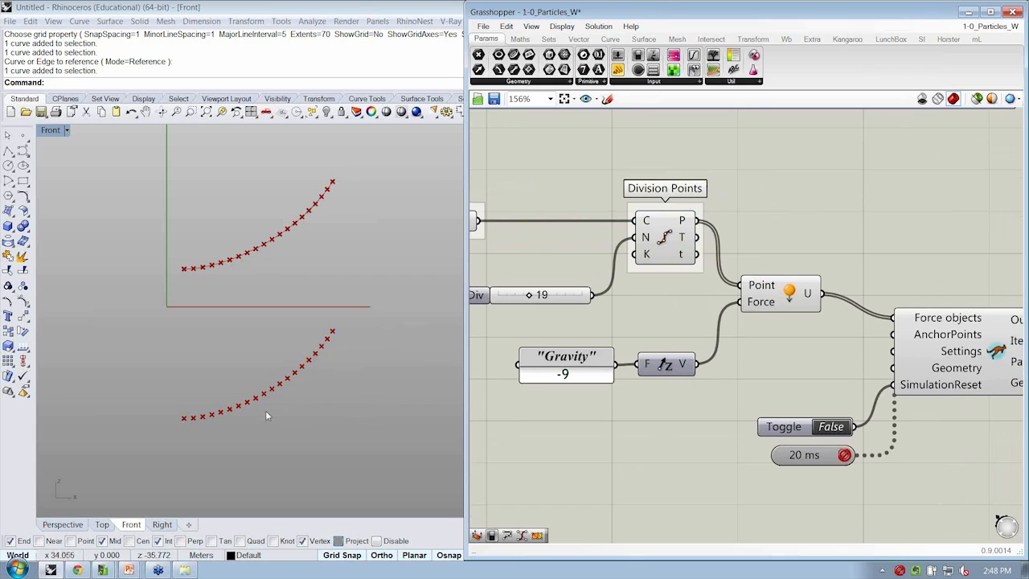
scroll(804, 322, "down", 3)
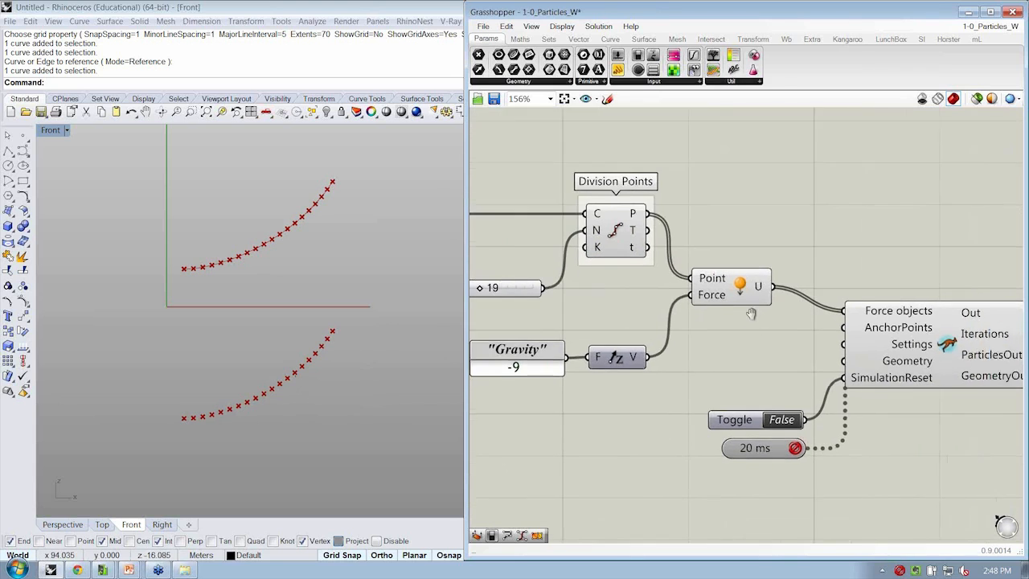
left_click(831, 332)
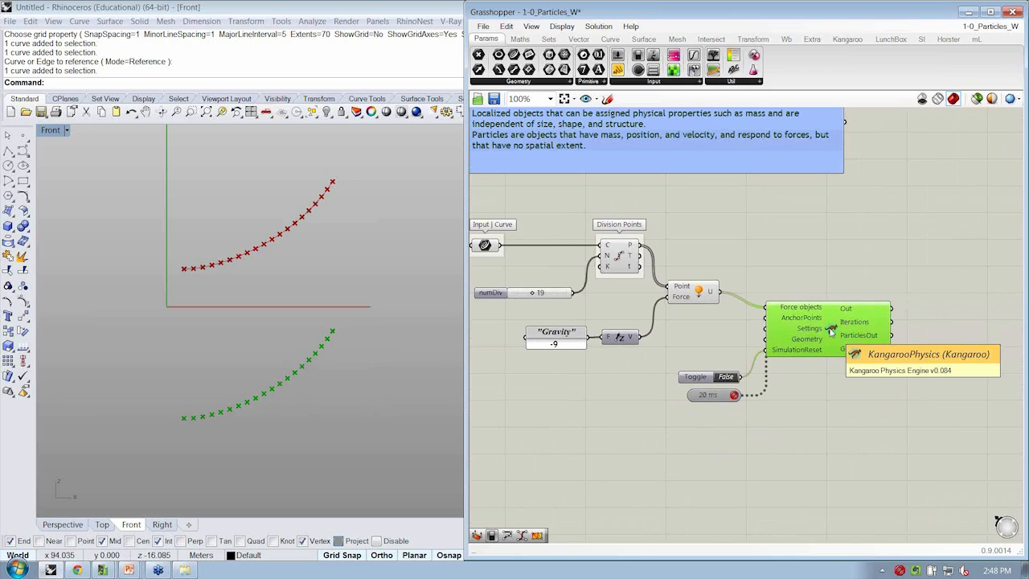
mouse_move(862, 339)
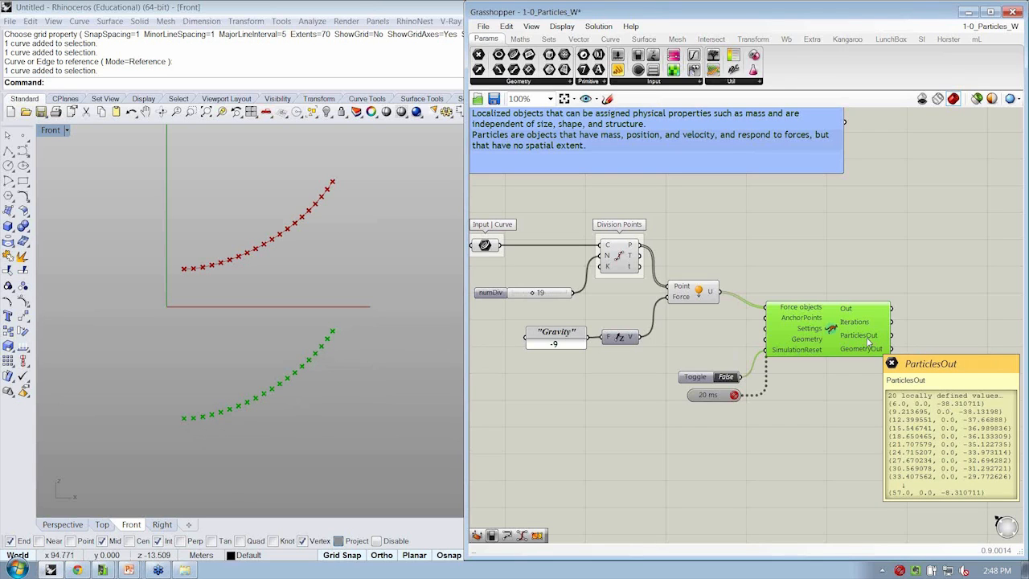
left_click(873, 265)
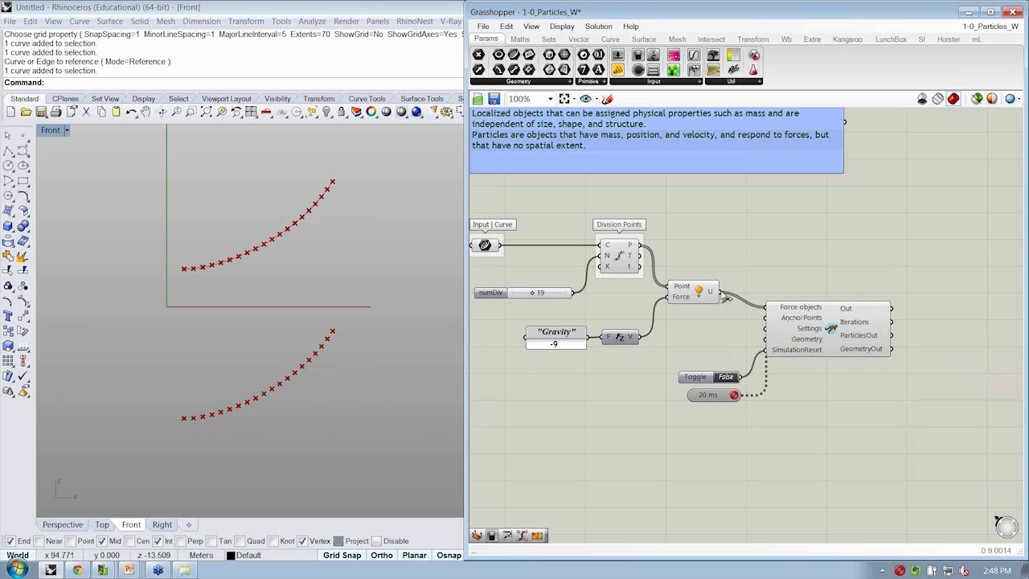
left_click(622, 253)
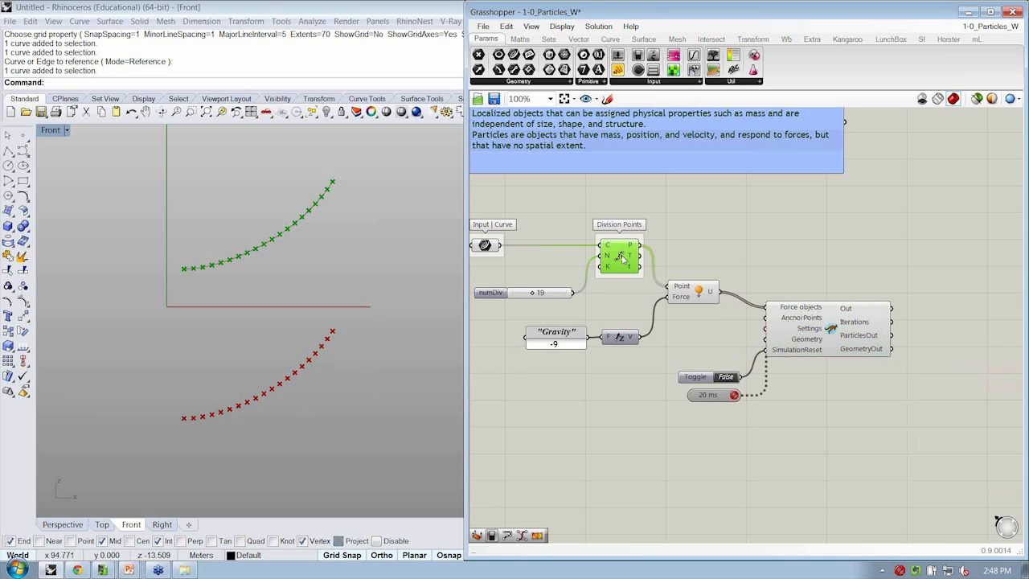
left_click(710, 295)
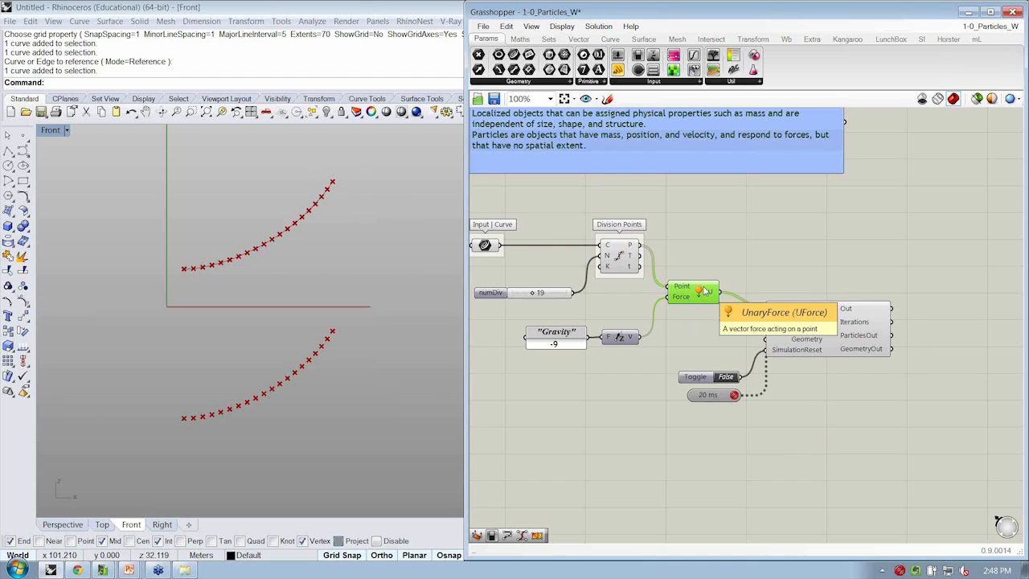
left_click(875, 338)
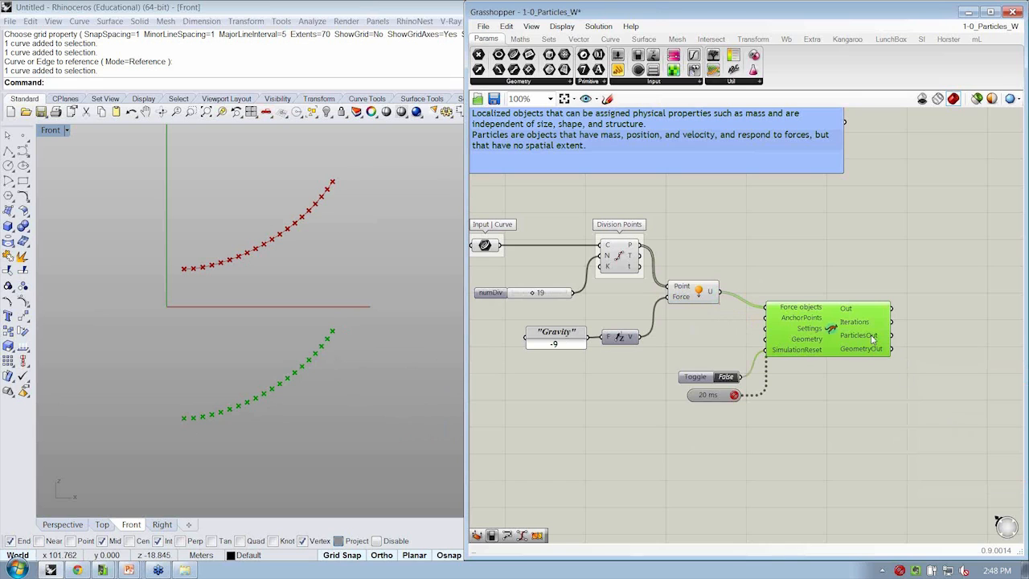
mouse_move(873, 340)
left_click(874, 379)
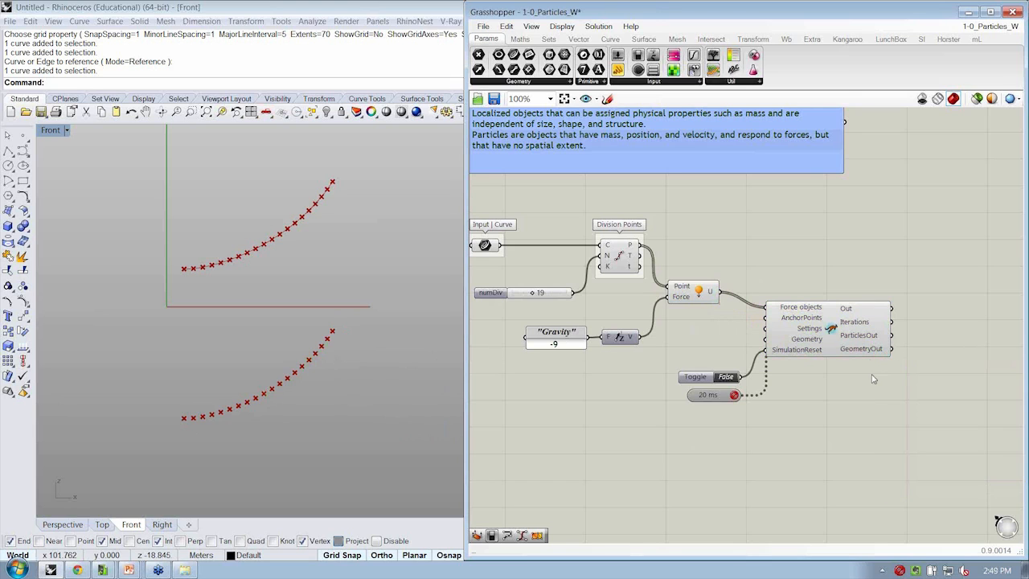
left_click(854, 324)
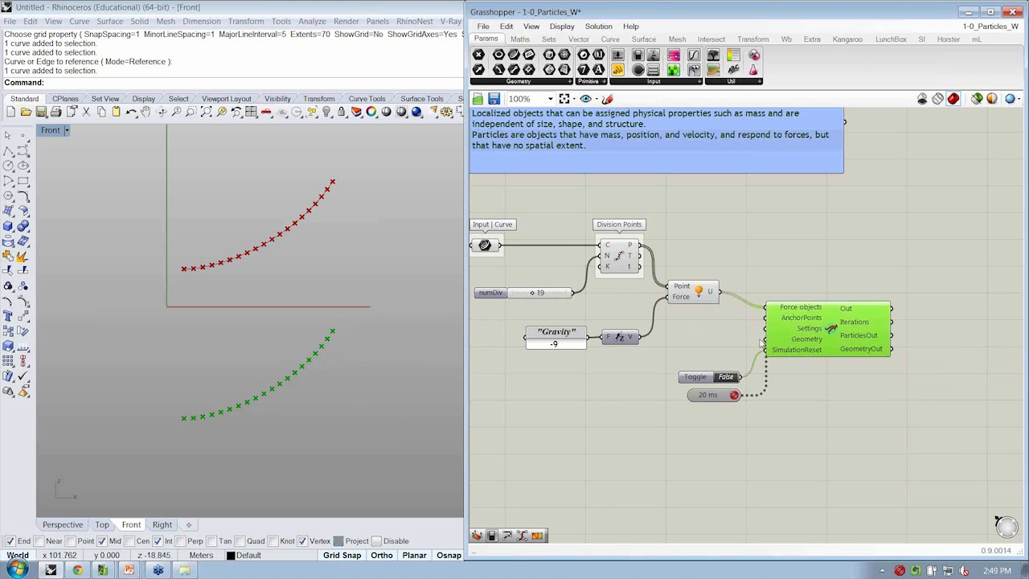
right_click_drag(764, 338, 831, 331)
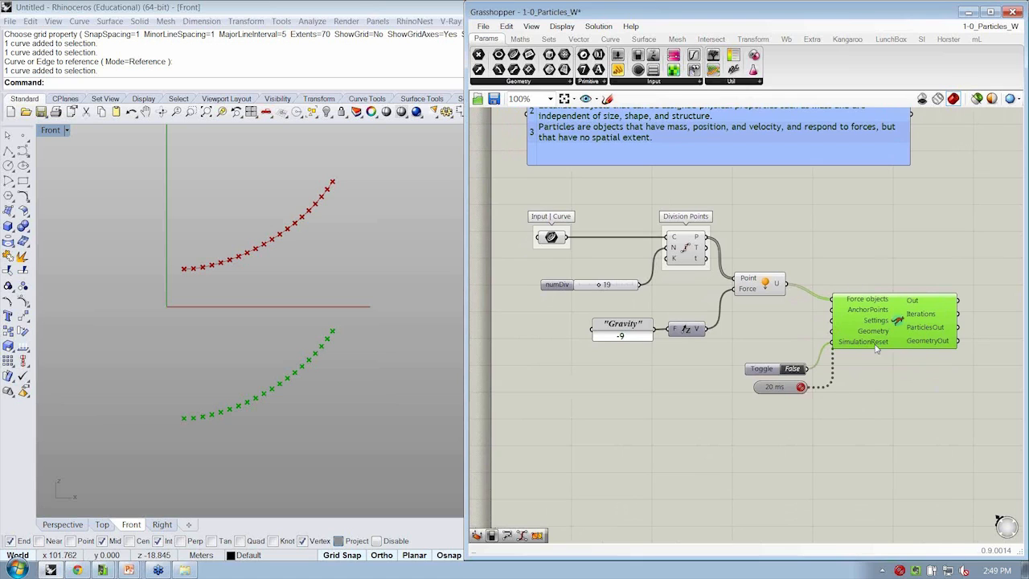
left_click(909, 286)
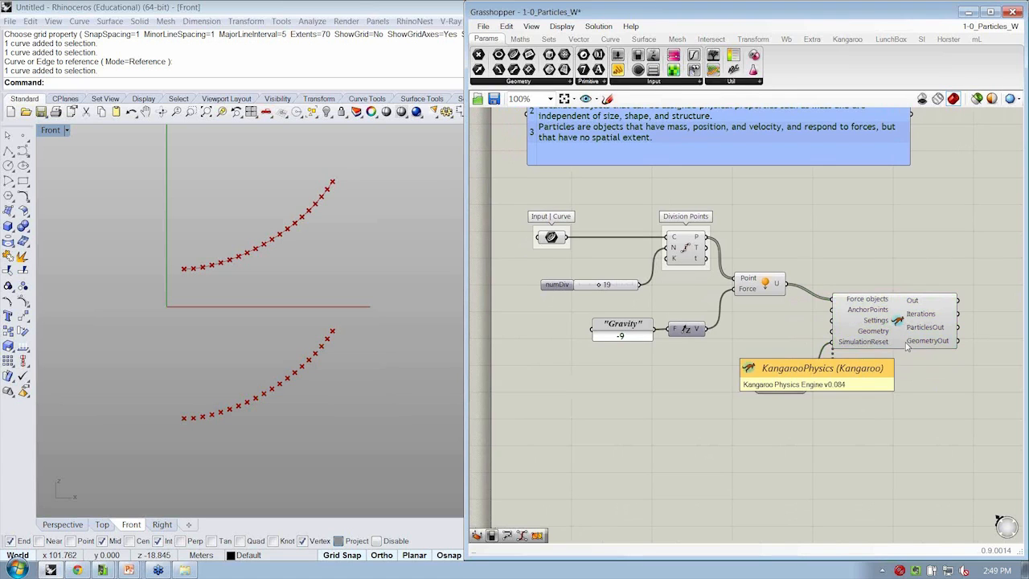
right_click_drag(902, 323, 897, 327)
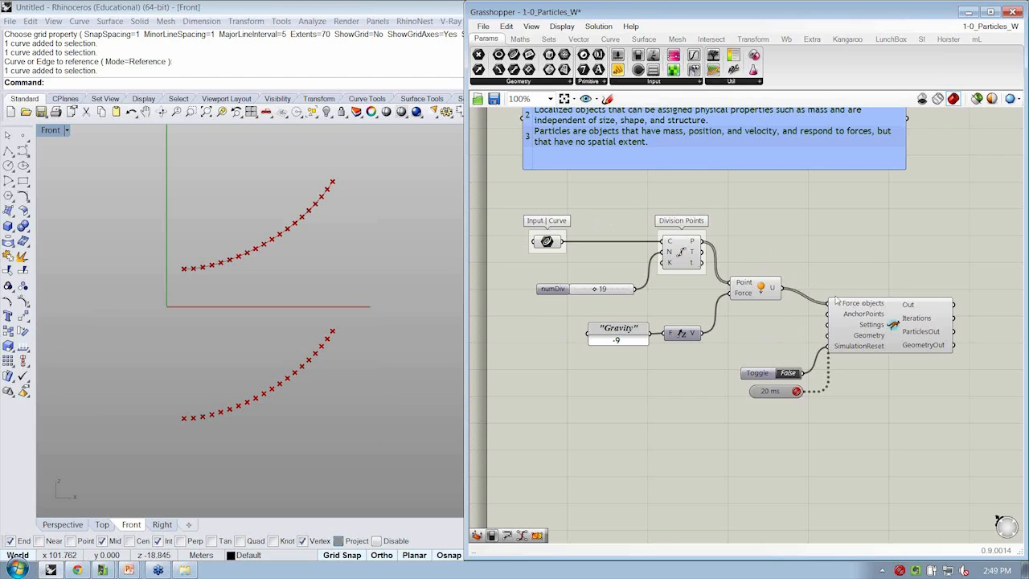
left_click_drag(788, 295, 817, 283)
Switch to Windows Explorer and check the security block in the properties of KangarooPhysics0084.dll in the kangaroo0084 folder without changing it
left_click(193, 569)
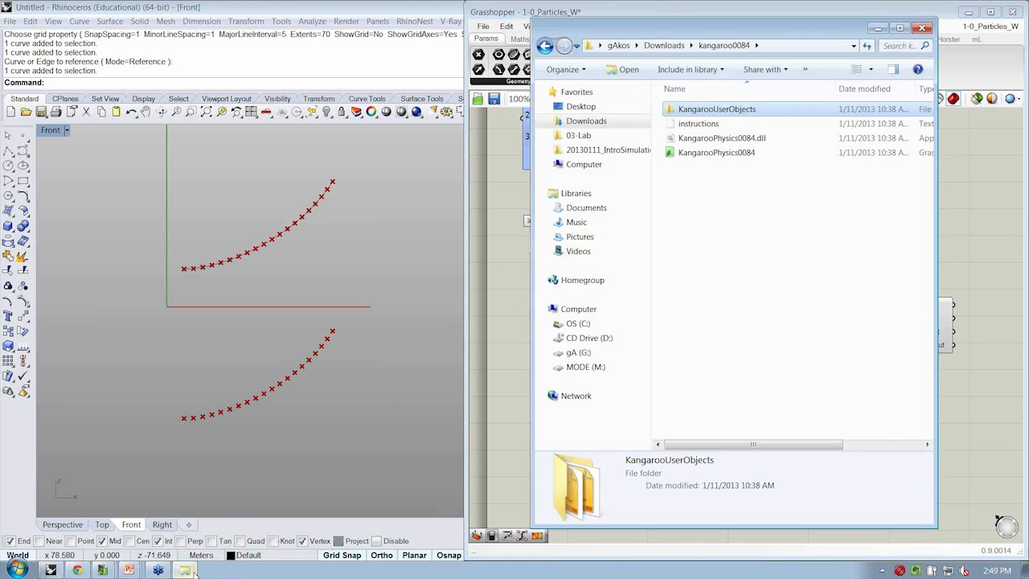
left_click_drag(642, 12, 219, 34)
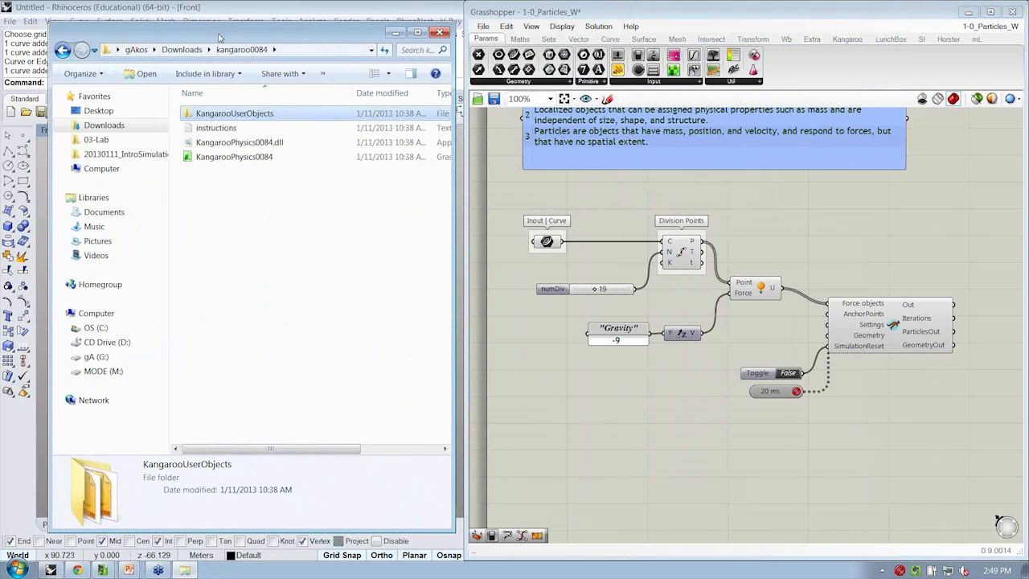
right_click(237, 146)
left_click(276, 352)
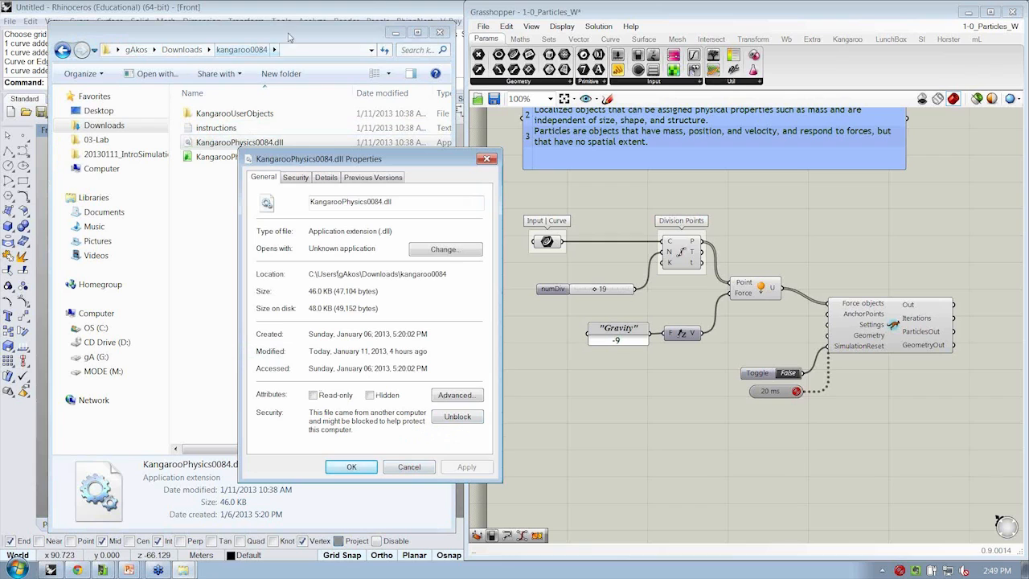
left_click(409, 467)
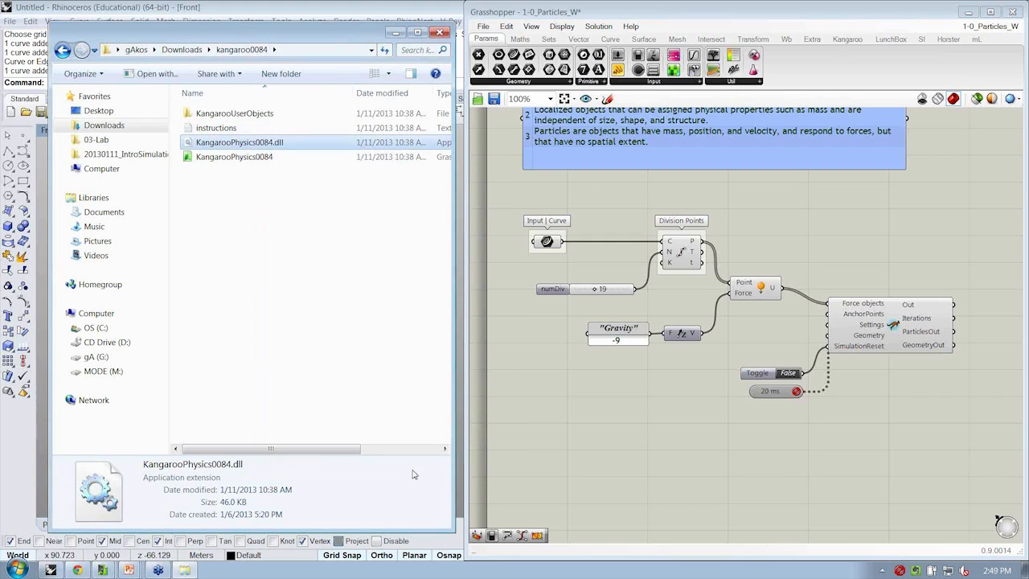
left_click(353, 227)
left_click_drag(245, 194, 229, 143)
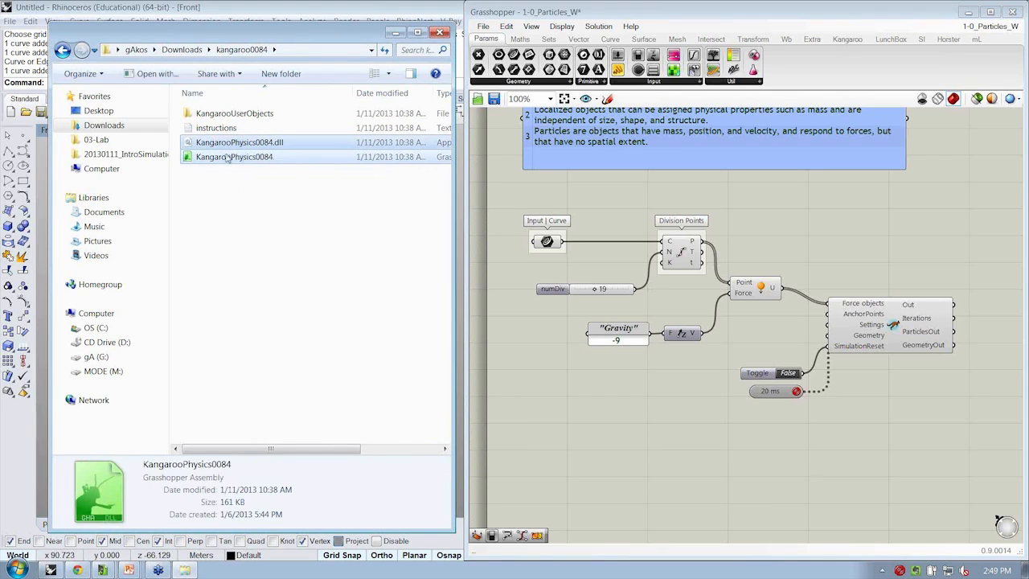
left_click(397, 33)
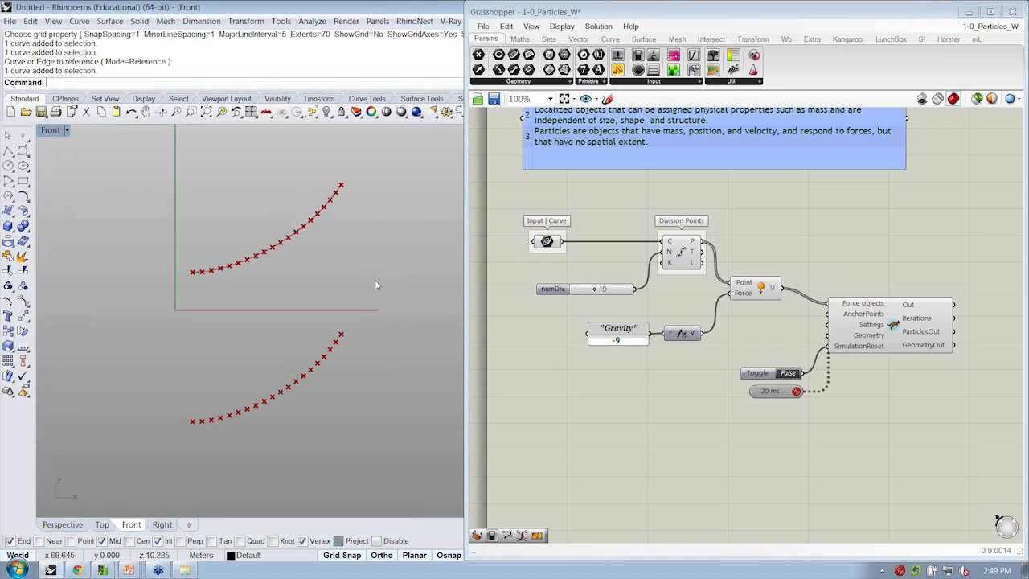
Examine the original division points and the displaced particles in the Front viewport alongside the Grasshopper definition
scroll(316, 268, "up", 5)
right_click_drag(322, 254, 330, 248)
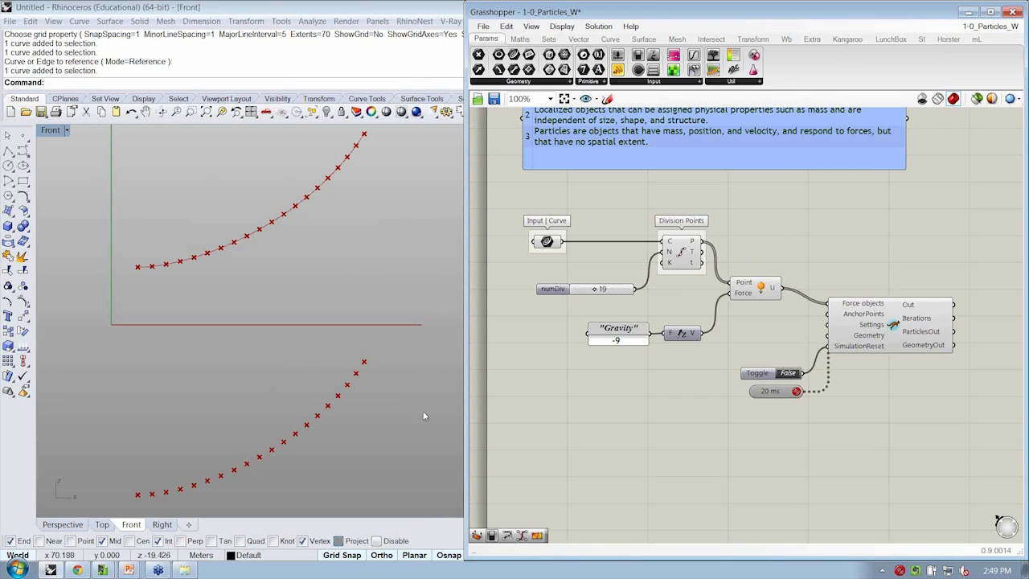
right_click_drag(319, 366, 328, 360)
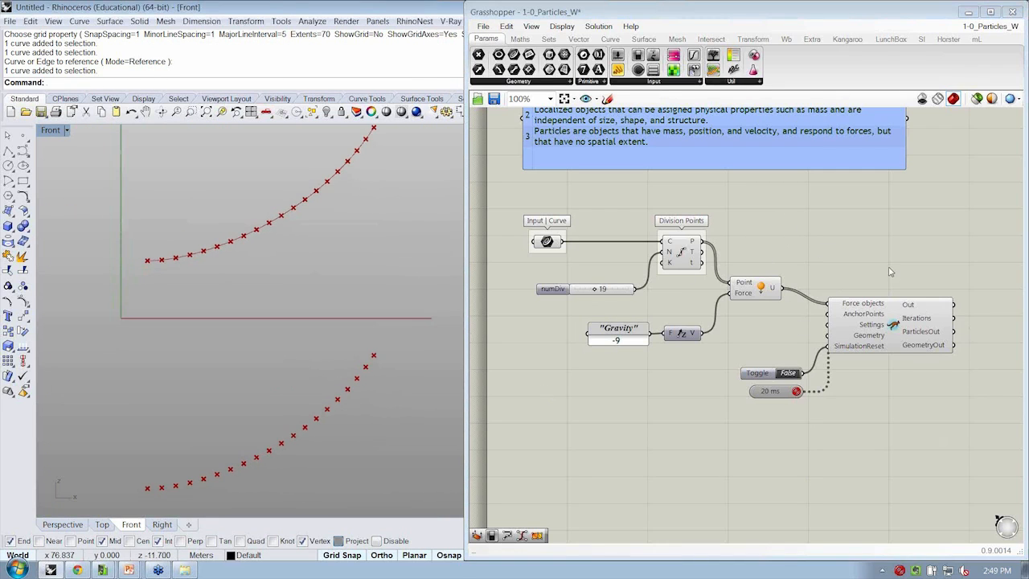
right_click_drag(363, 247, 362, 255)
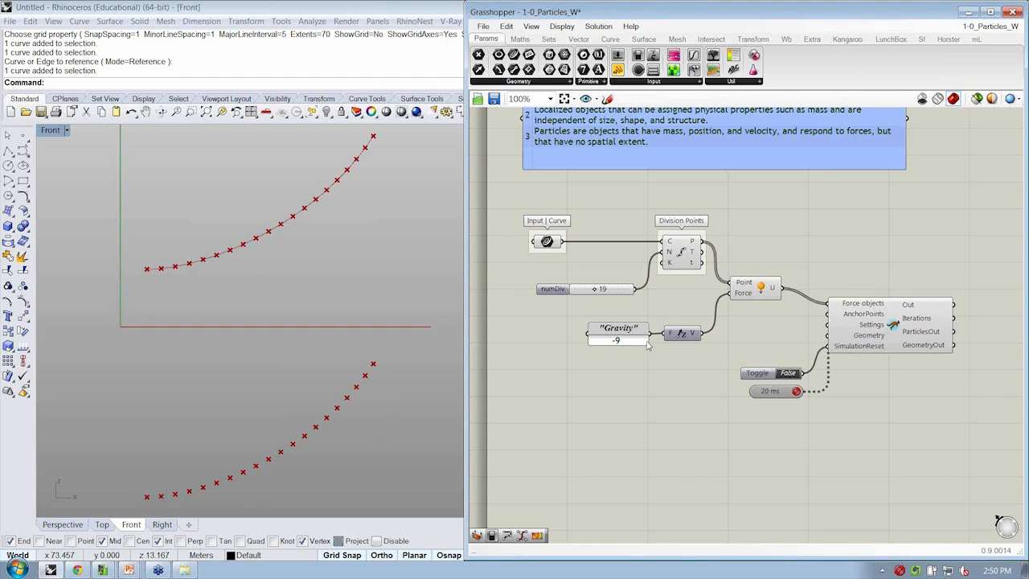
right_click_drag(338, 317, 314, 312)
scroll(343, 313, "down", 2)
right_click_drag(929, 297, 879, 299)
right_click_drag(917, 266, 910, 266)
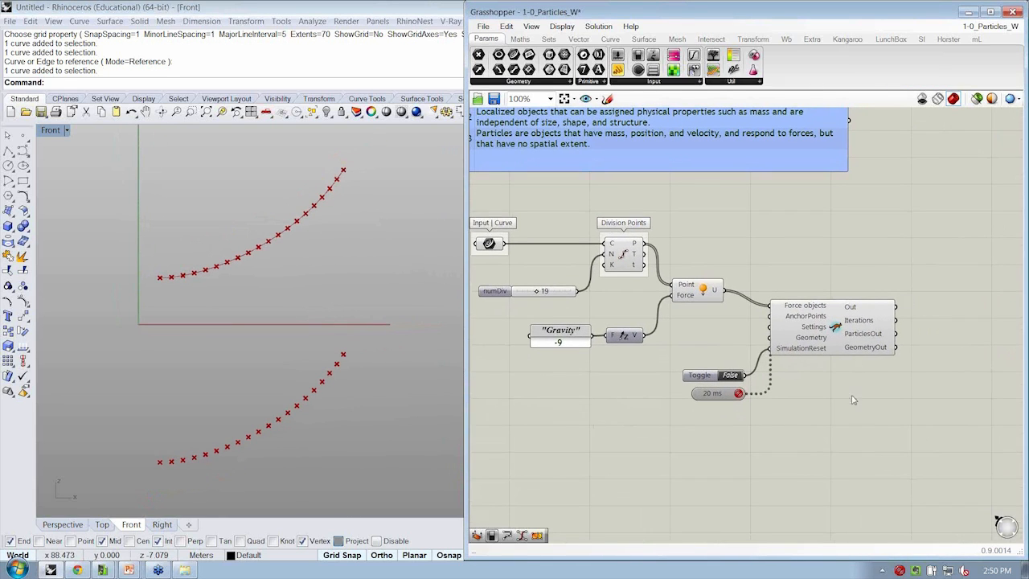
Tidy the layout by moving the KangarooPhysics component, reset toggle and timer closer to the UnaryForce component
left_click_drag(810, 431, 716, 303)
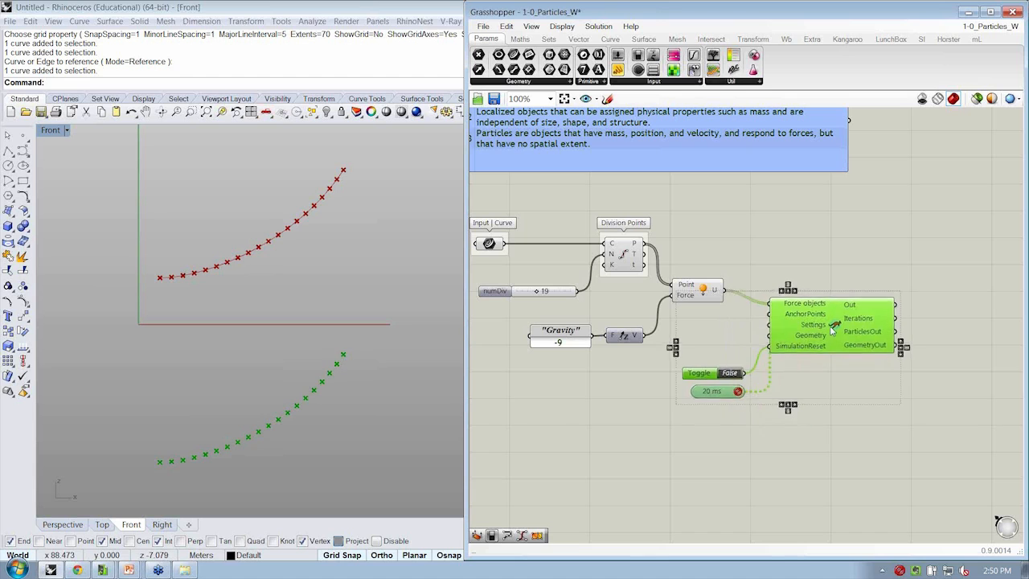
mouse_move(833, 334)
left_mouse_down()
mouse_move(825, 313)
mouse_move(824, 325)
left_mouse_up()
left_click(825, 269)
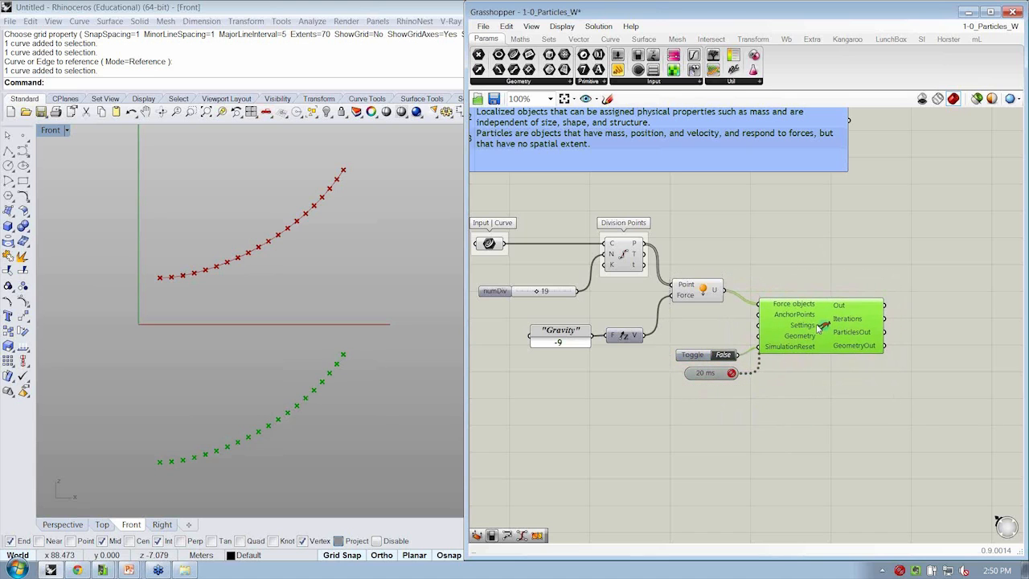
left_click(811, 282)
Place an empty Panel on the canvas beside the outputs of the KangarooPhysics component
right_click_drag(915, 291, 878, 283)
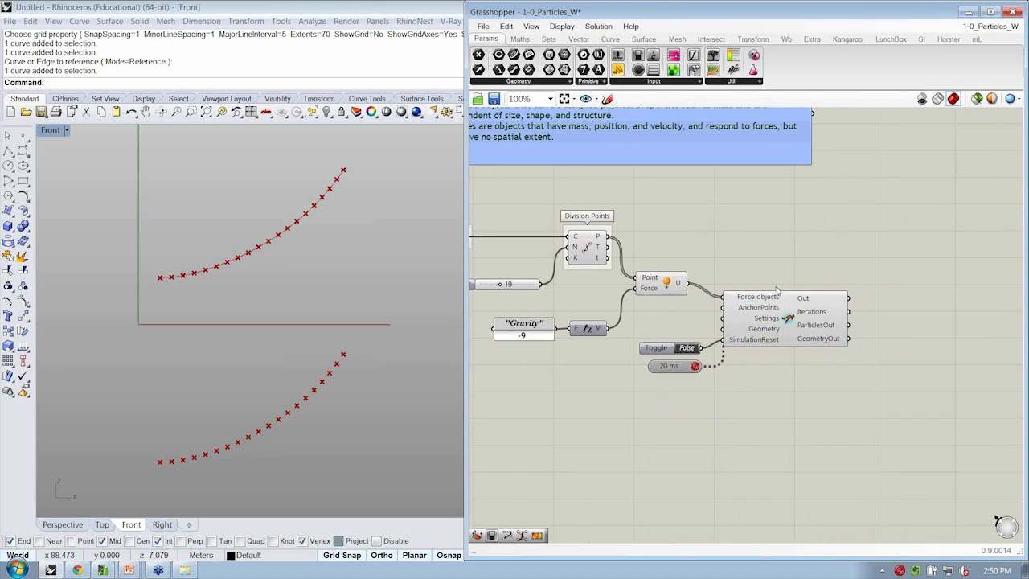
left_click(617, 70)
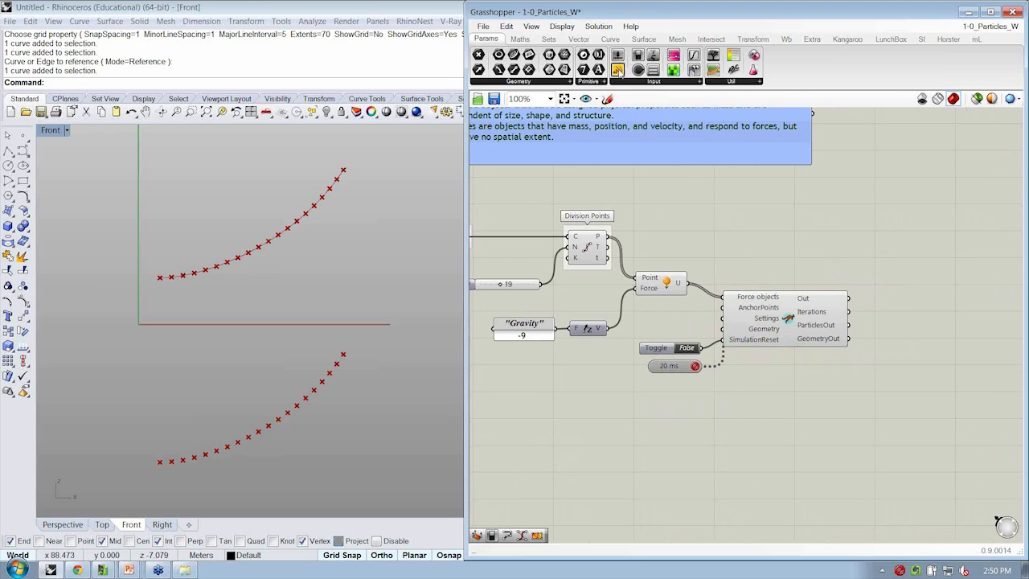
left_click(931, 284)
scroll(929, 297, "up", 2)
scroll(912, 301, "up", 1)
right_click_drag(912, 300, 879, 297)
left_click_drag(860, 279, 847, 273)
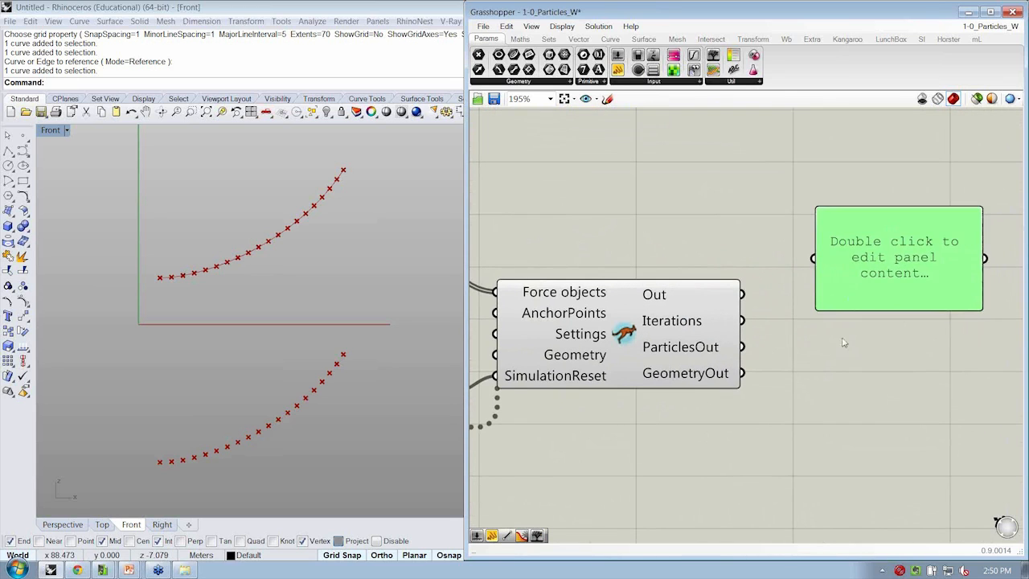
Wire the Out output of KangarooPhysics into the empty panel and enlarge the panel's font
right_click_drag(843, 343, 786, 343)
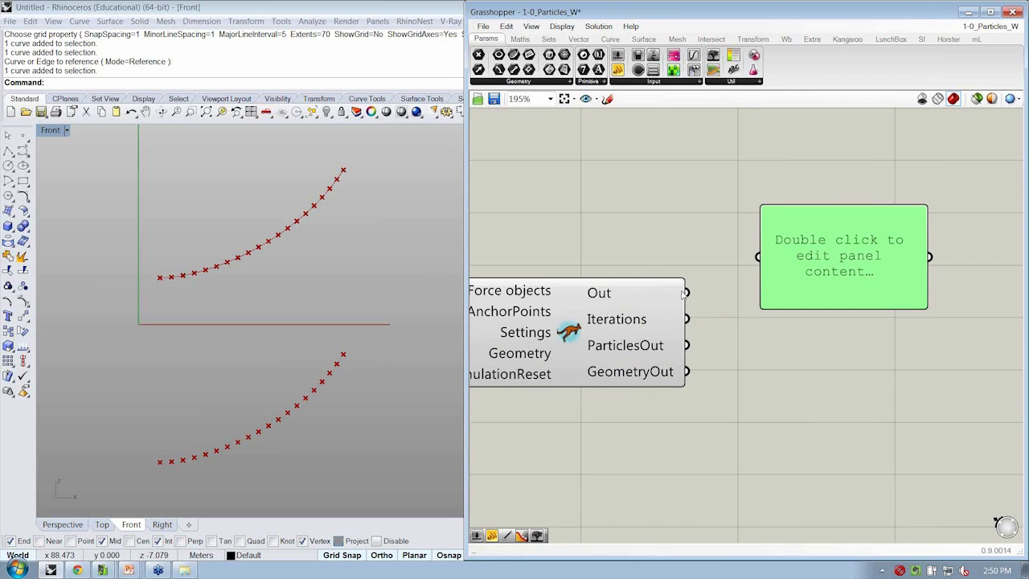
left_click_drag(686, 293, 757, 256)
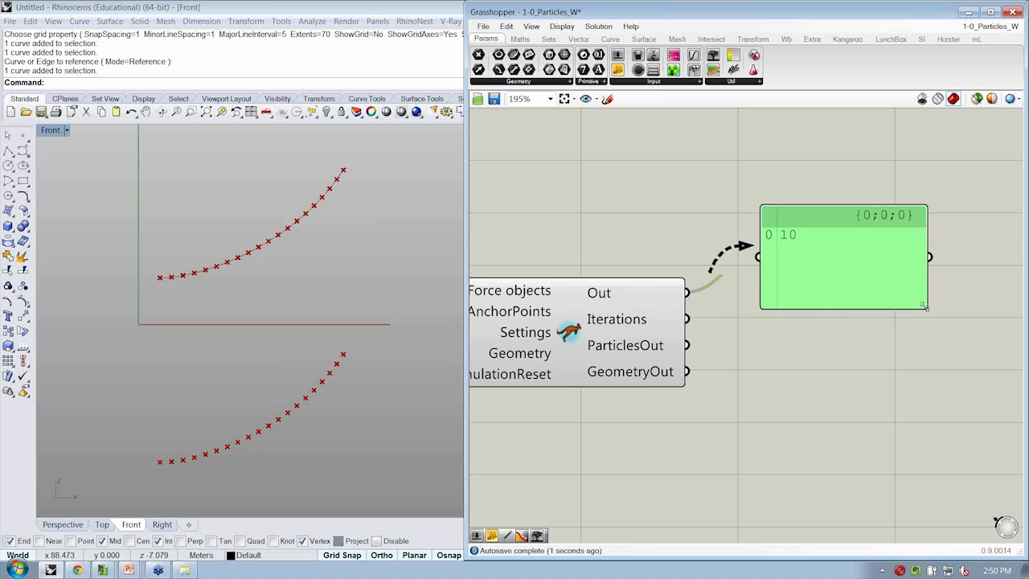
scroll(925, 309, "down", 3)
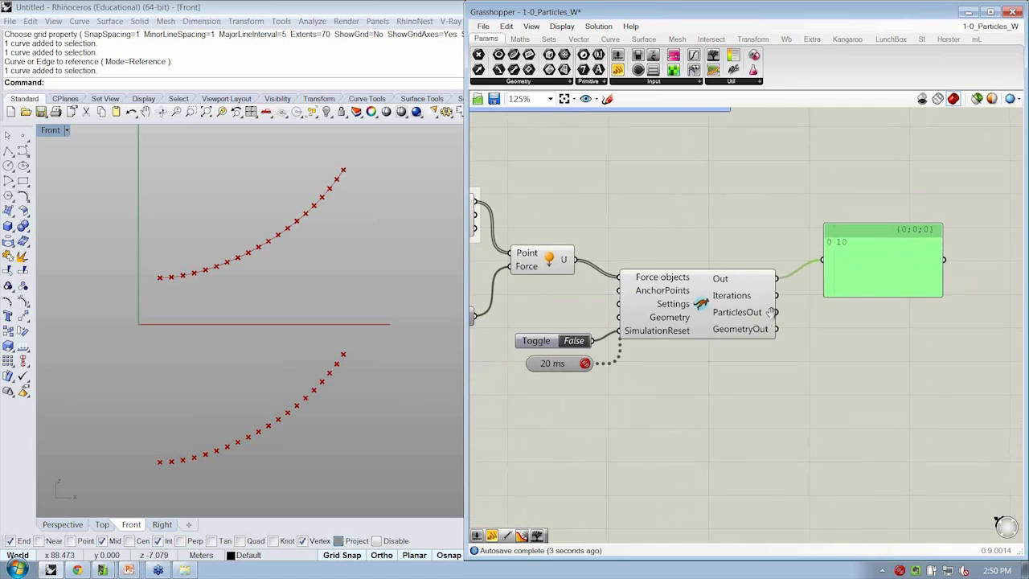
right_click_drag(772, 312, 785, 299)
right_click(850, 268)
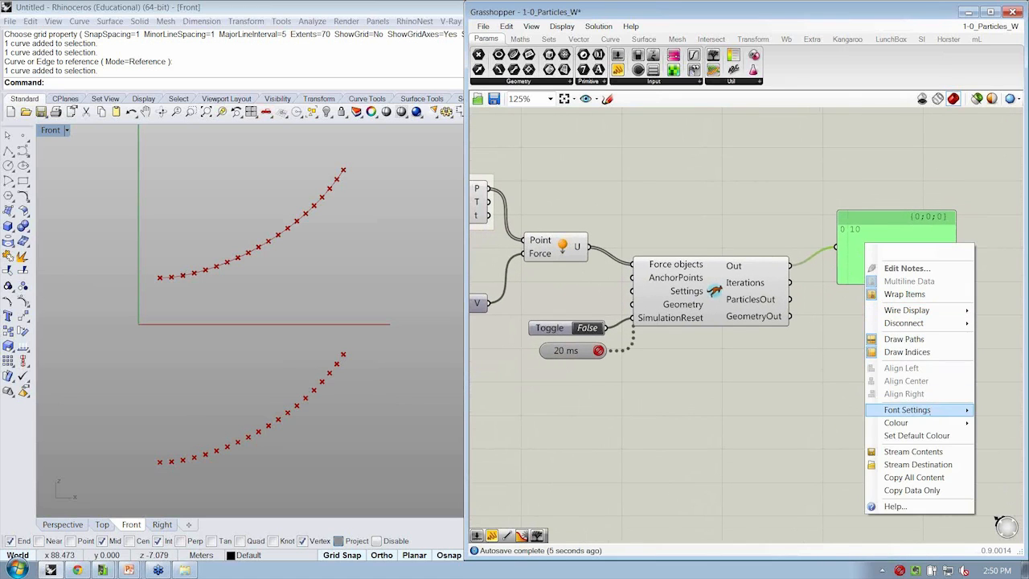
key("Escape")
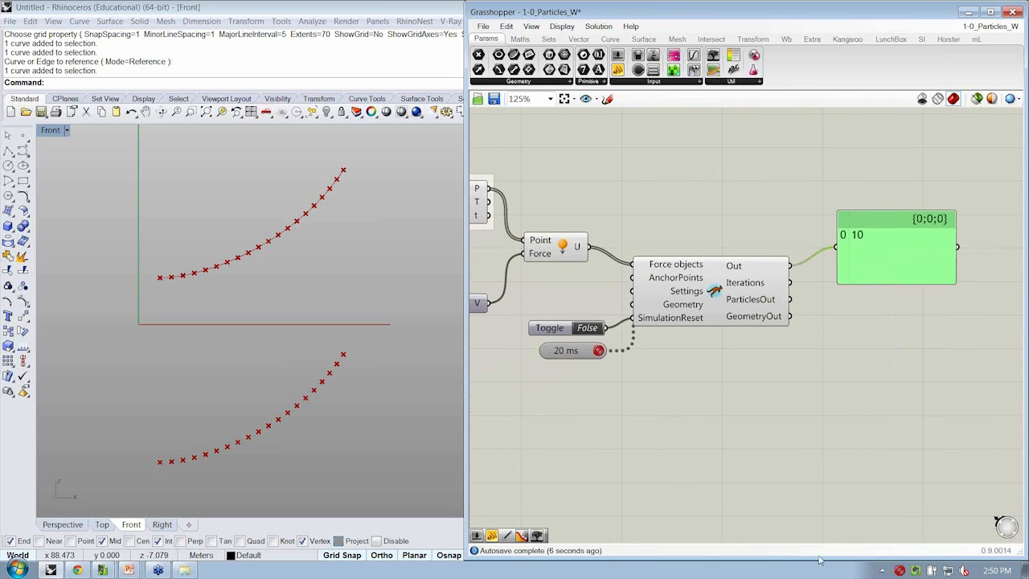
Reset and rerun the simulation, pause it, and check the runtime messages of the Out output
double_click(589, 328)
double_click(587, 328)
left_click(902, 571)
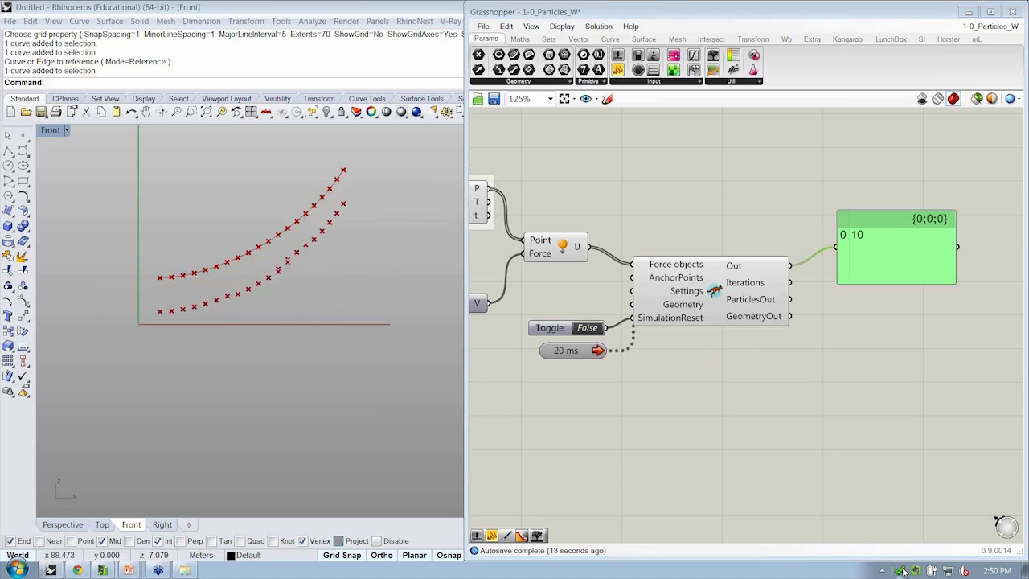
left_click(903, 570)
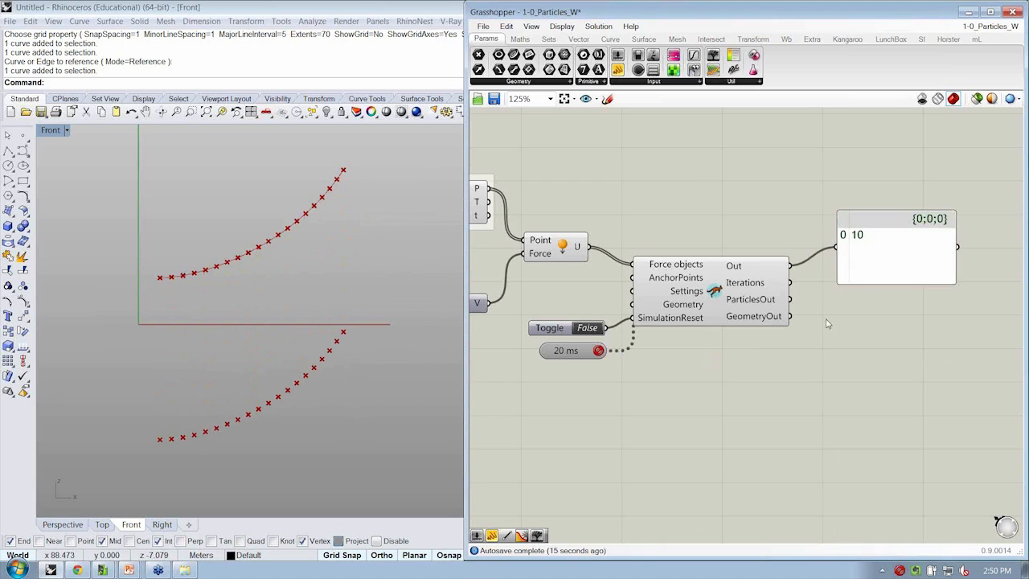
mouse_move(738, 268)
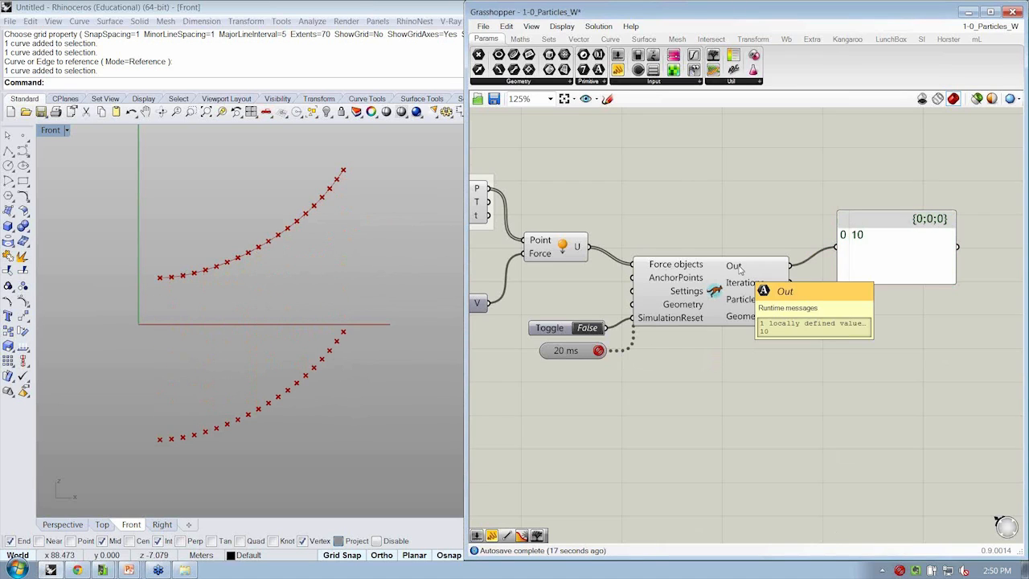
mouse_move(736, 285)
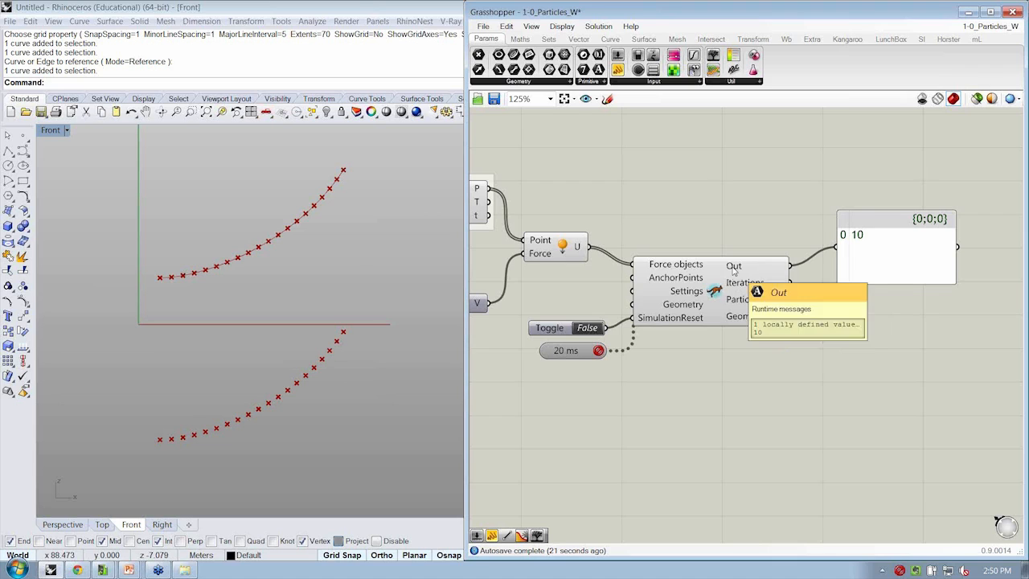
mouse_move(685, 292)
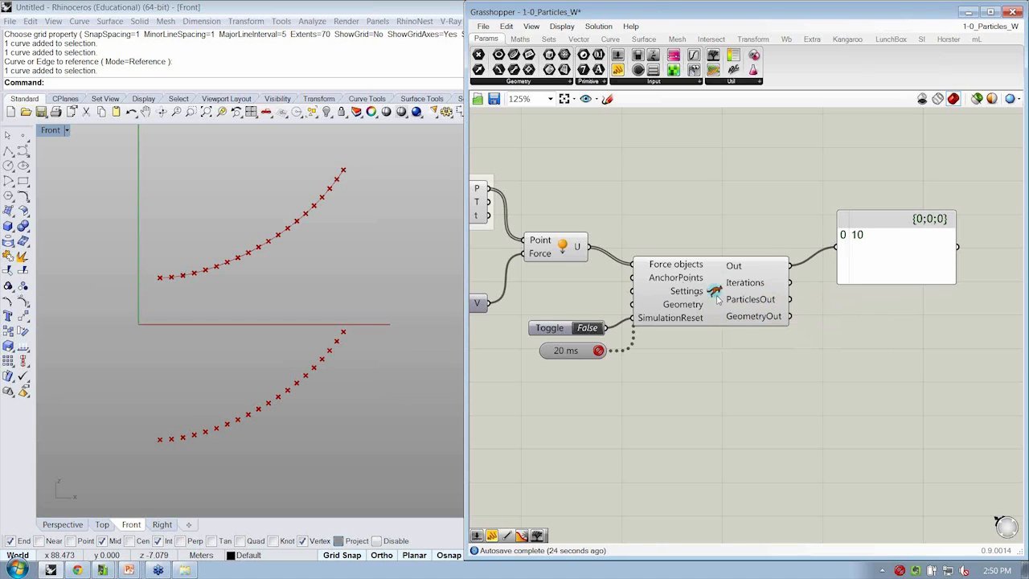
Wire the Iterations output into the panel in place of Out, reset the simulation, run it briefly and pause it
mouse_move(864, 266)
left_mouse_down()
mouse_move(854, 241)
mouse_move(861, 261)
left_mouse_up()
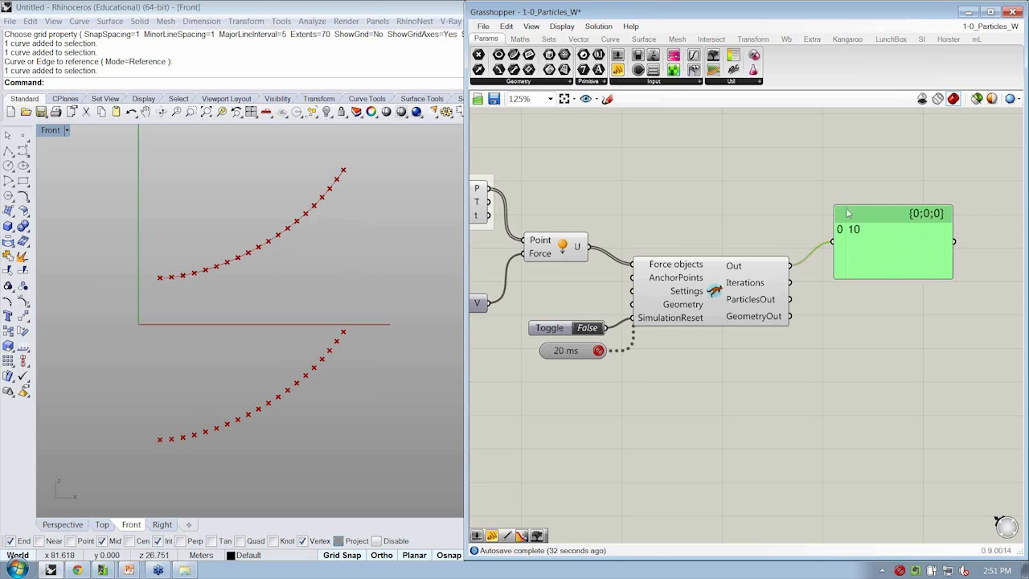
left_click_drag(790, 283, 878, 268)
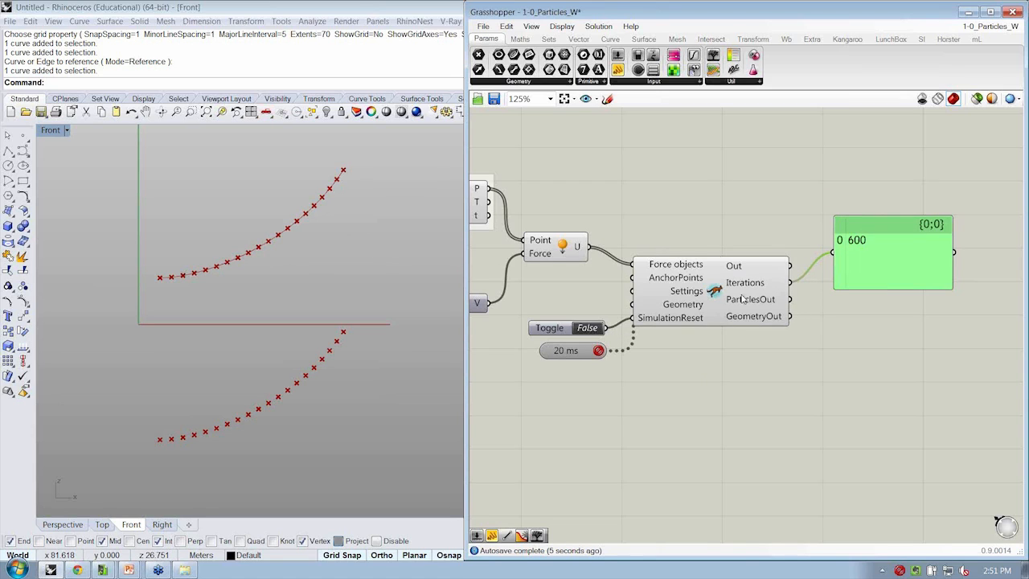
left_click(594, 329)
left_click(900, 572)
double_click(594, 329)
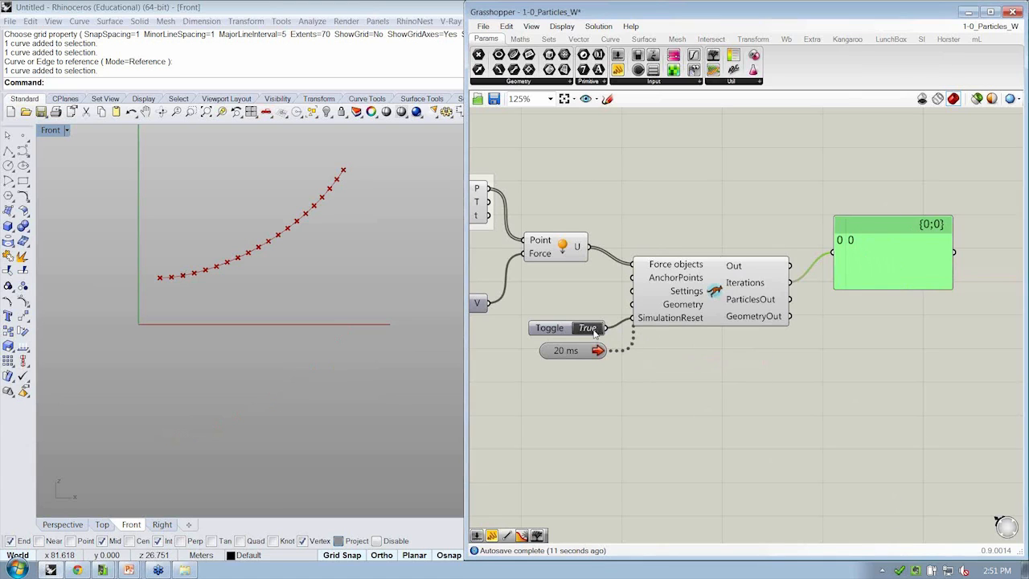
double_click(594, 329)
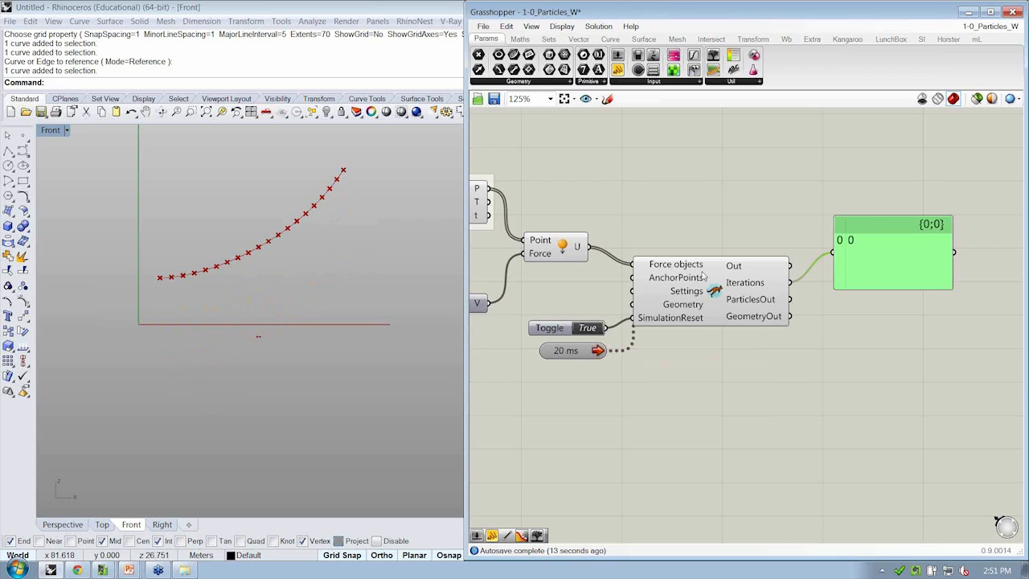
double_click(598, 330)
left_click(900, 571)
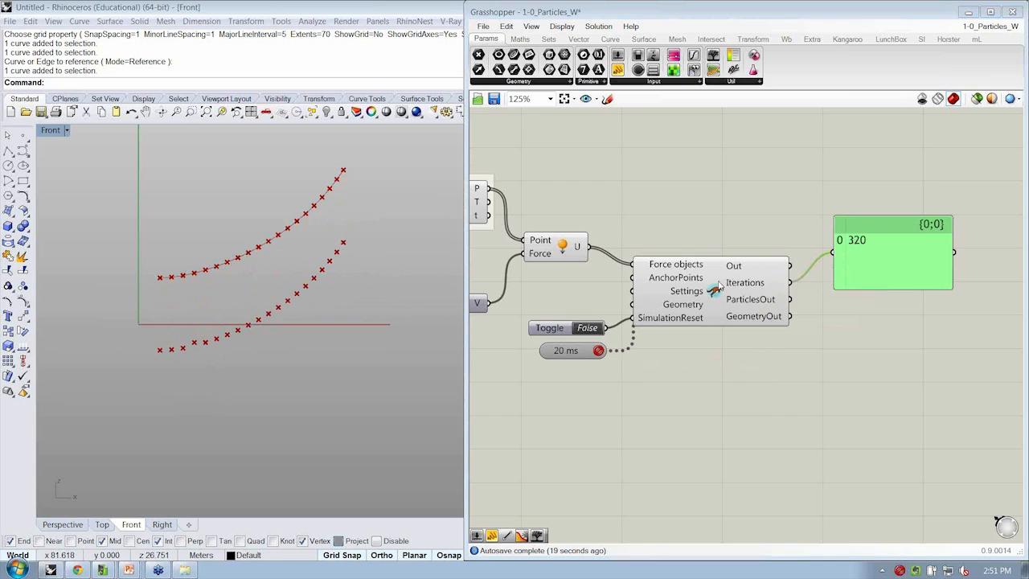
Replace the panel's input with the ParticlesOut output and widen the panel to fit each point's coordinates on one line
mouse_move(696, 296)
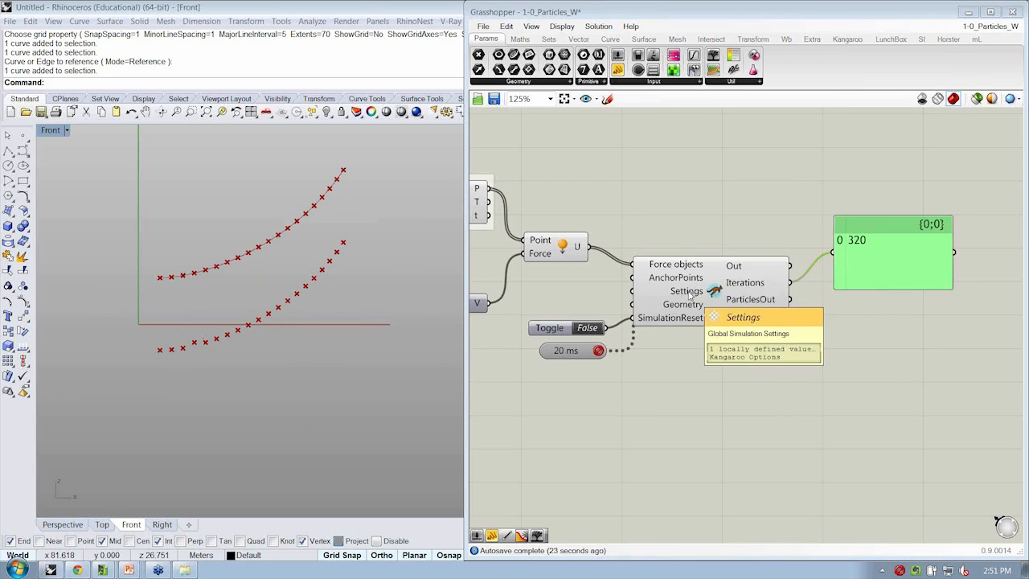
left_click(751, 375)
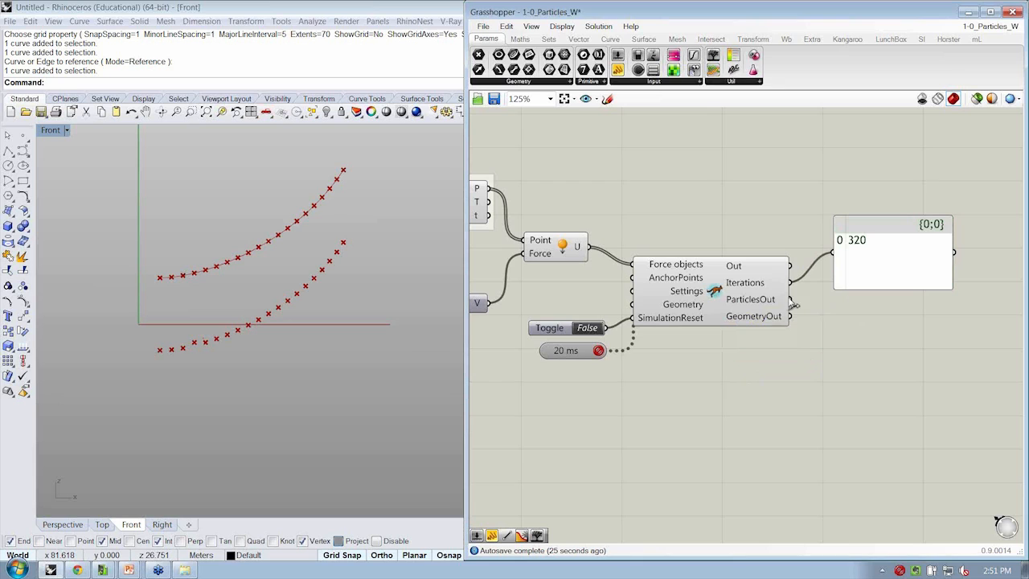
left_click_drag(791, 300, 846, 262, "shift")
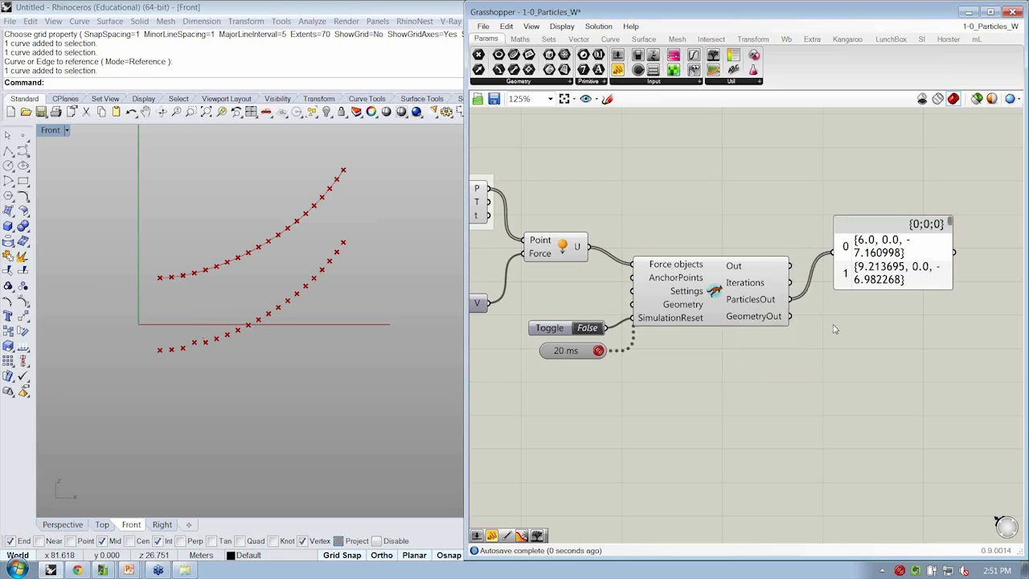
right_click_drag(956, 280, 934, 280)
left_click_drag(932, 273, 1006, 266)
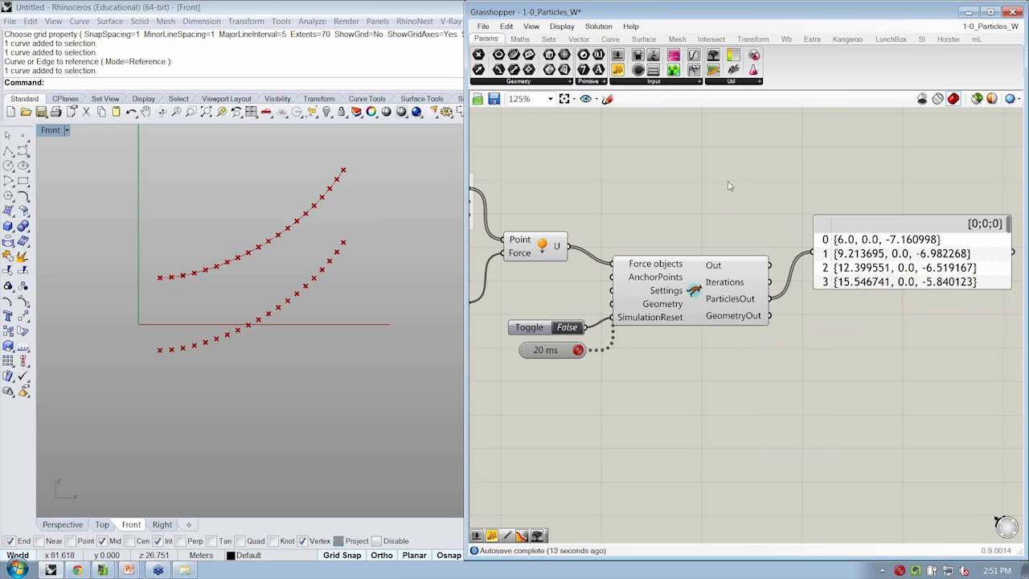
Check the GeometryOut output in the panel and reconnect ParticlesOut
left_click_drag(769, 315, 823, 261)
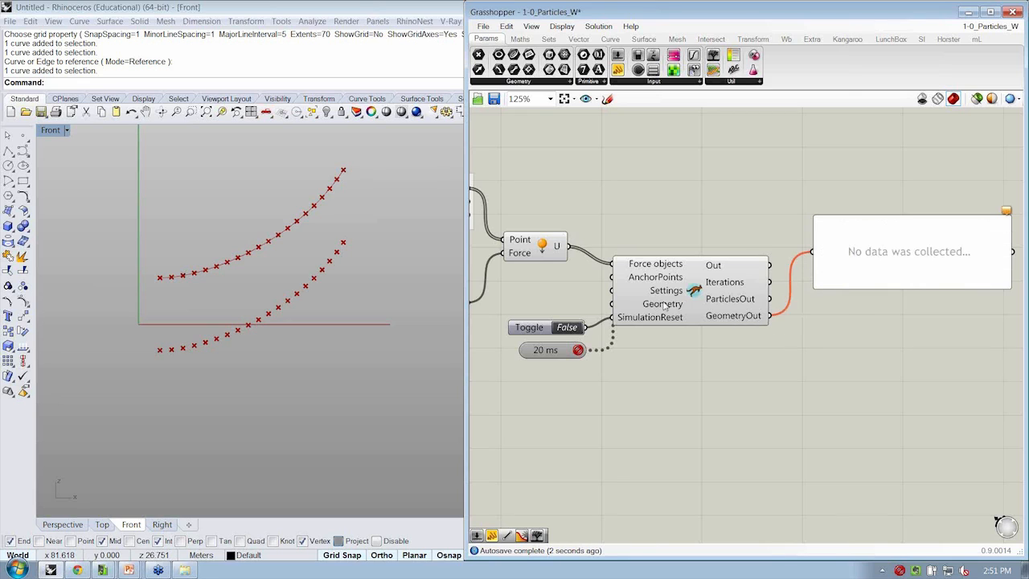
left_click_drag(770, 298, 813, 252)
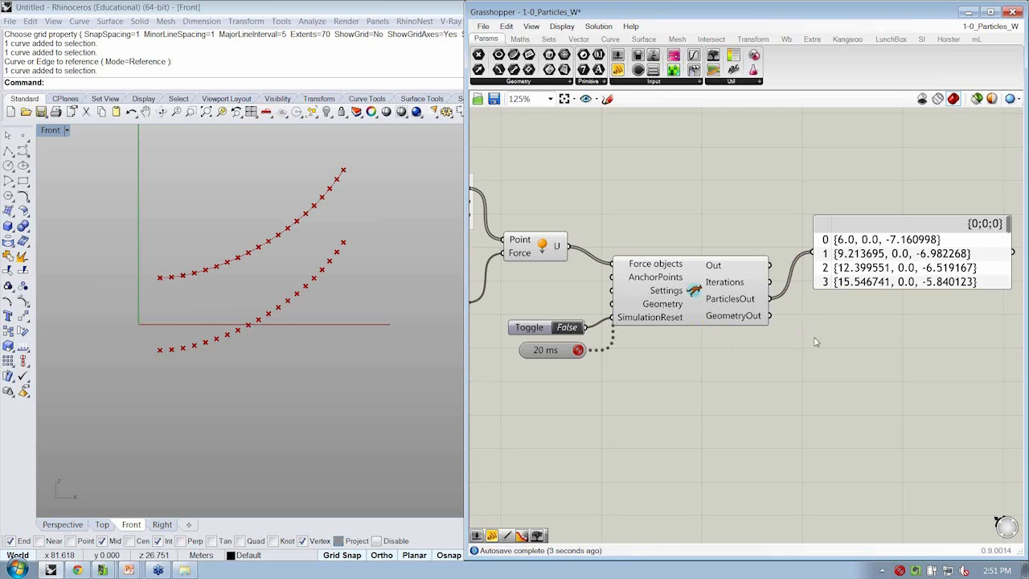
Shift the KangarooPhysics component, reset toggle, timer and output panel together, slightly farther from the UnaryForce component
scroll(824, 373, "down", 3)
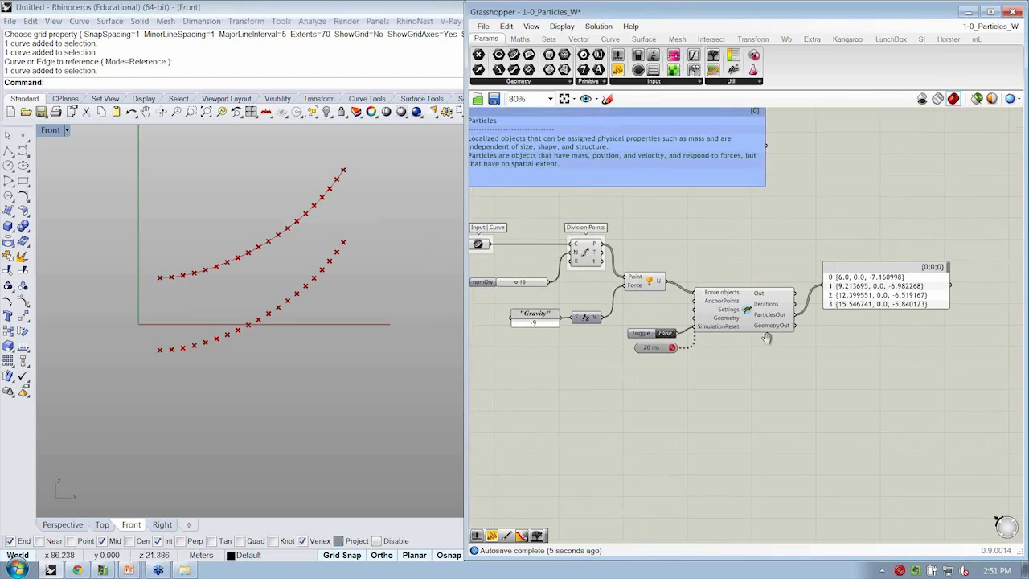
scroll(854, 321, "up", 2)
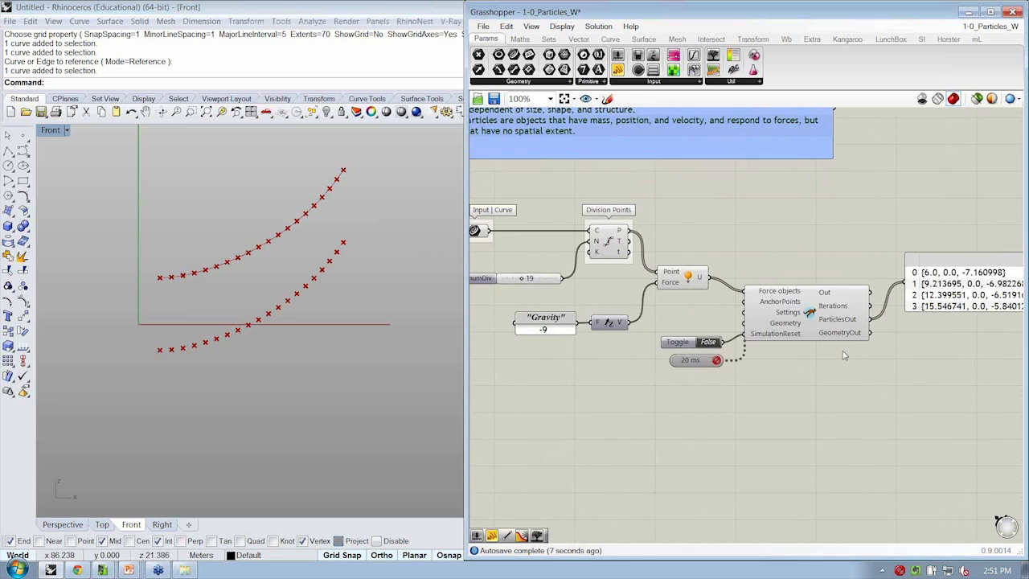
right_click(883, 371)
left_click_drag(978, 373, 717, 222)
left_click_drag(793, 322, 812, 320)
left_click(812, 246)
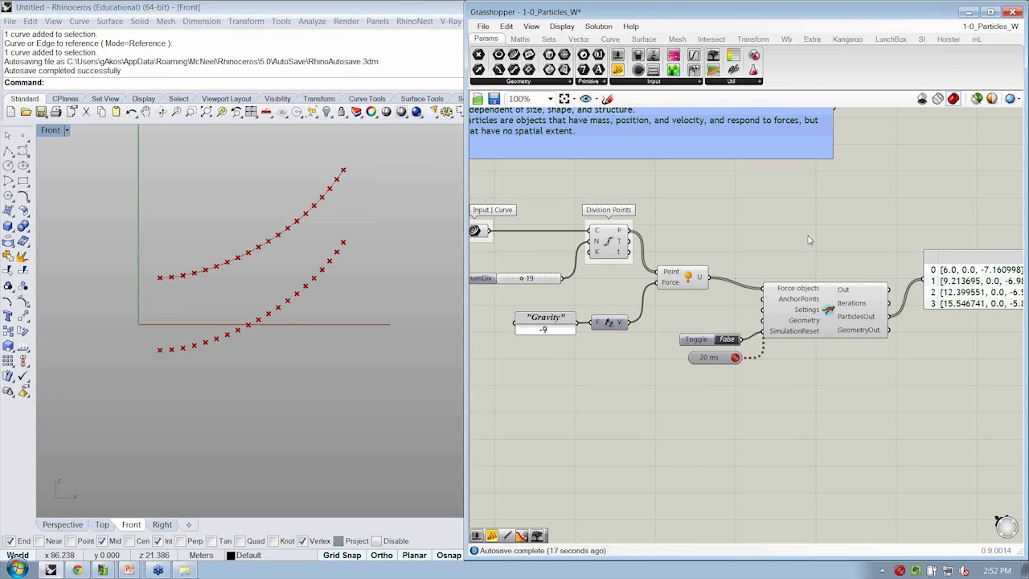
Place a second Panel above KangarooPhysics and wire the U output of the UnaryForce component into it
right_click_drag(772, 228, 793, 216)
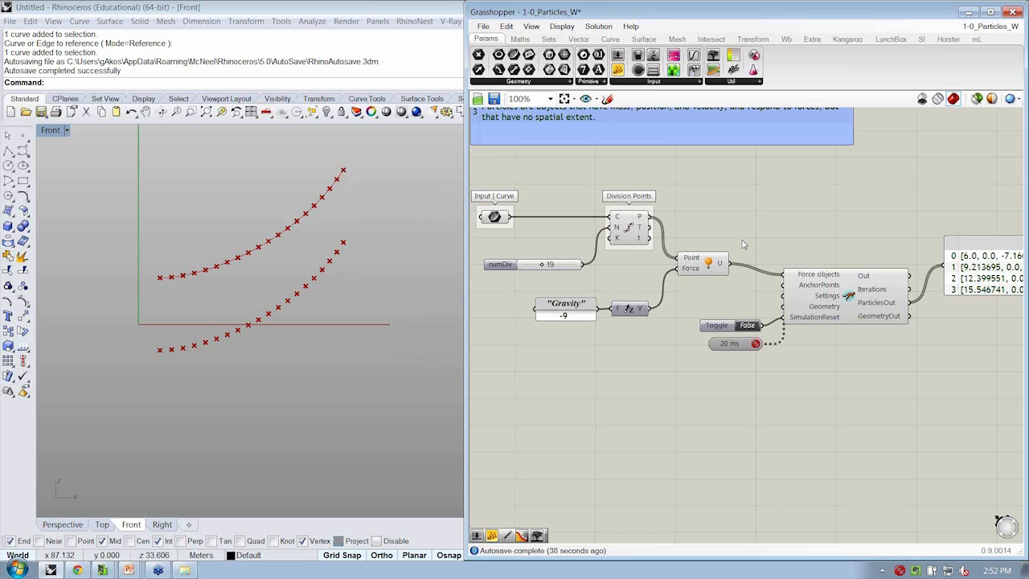
scroll(740, 240, "up", 1)
scroll(707, 274, "up", 1)
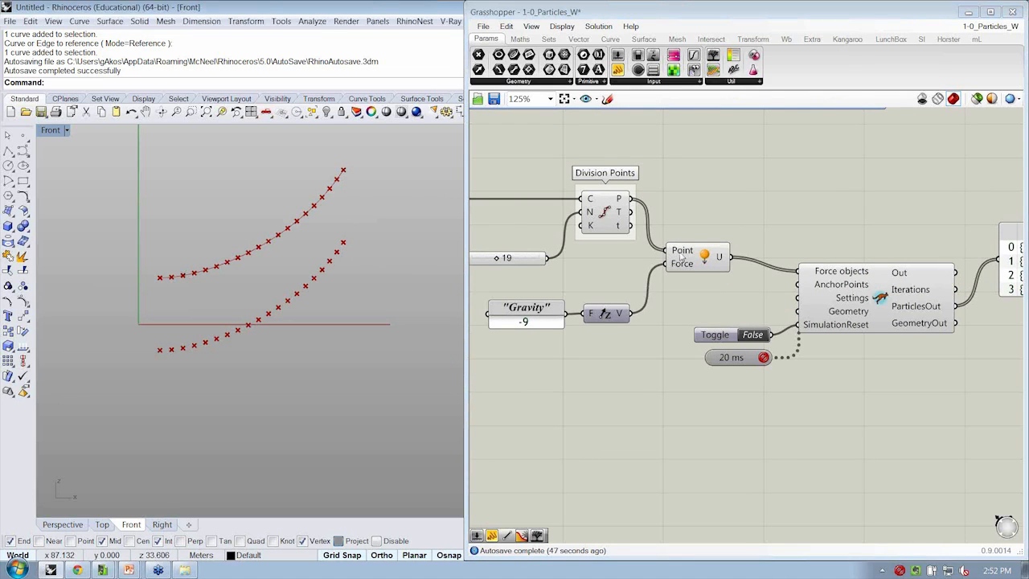
right_click_drag(739, 260, 733, 258)
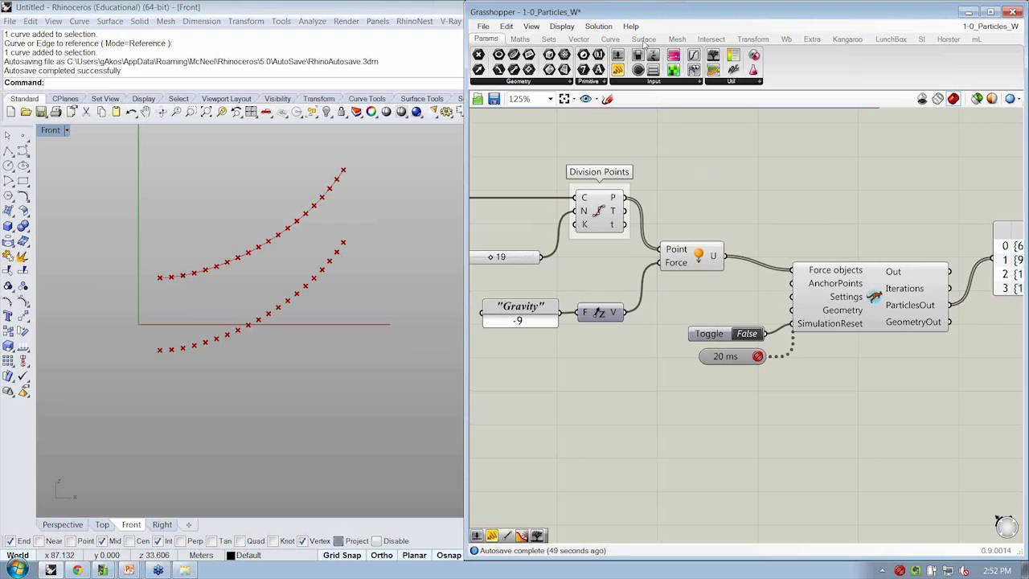
left_click_drag(619, 70, 772, 203)
left_click(726, 185)
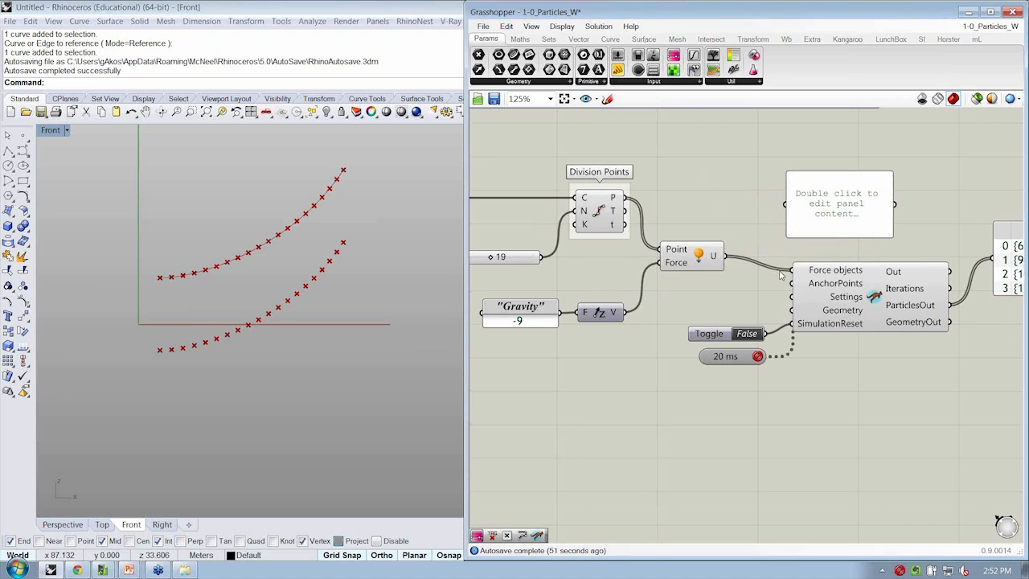
left_click_drag(729, 258, 785, 206)
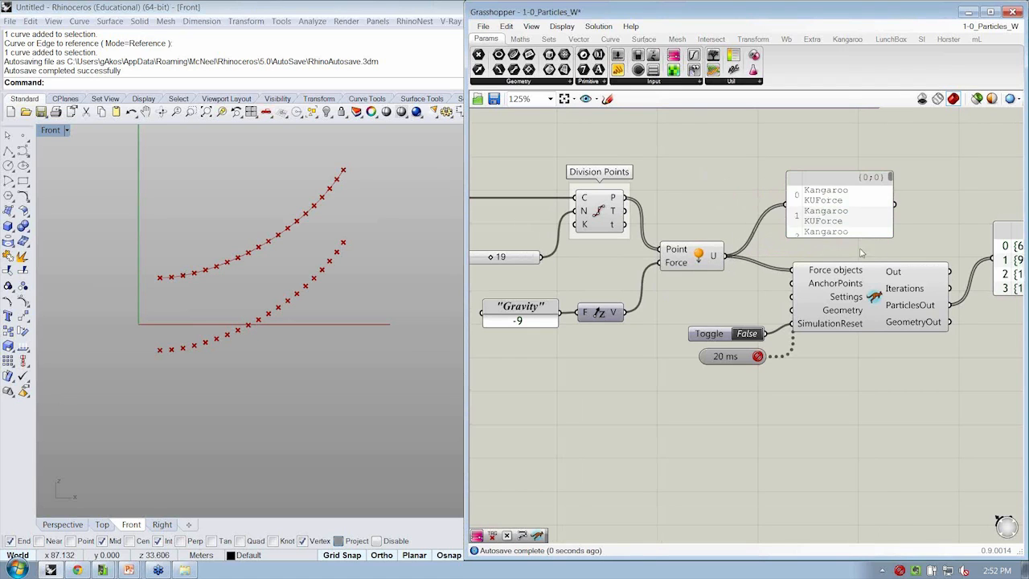
Widen the UnaryForce output panel so each entry fits on one line, and move it down closer to KangarooPhysics
left_click_drag(888, 233, 949, 238)
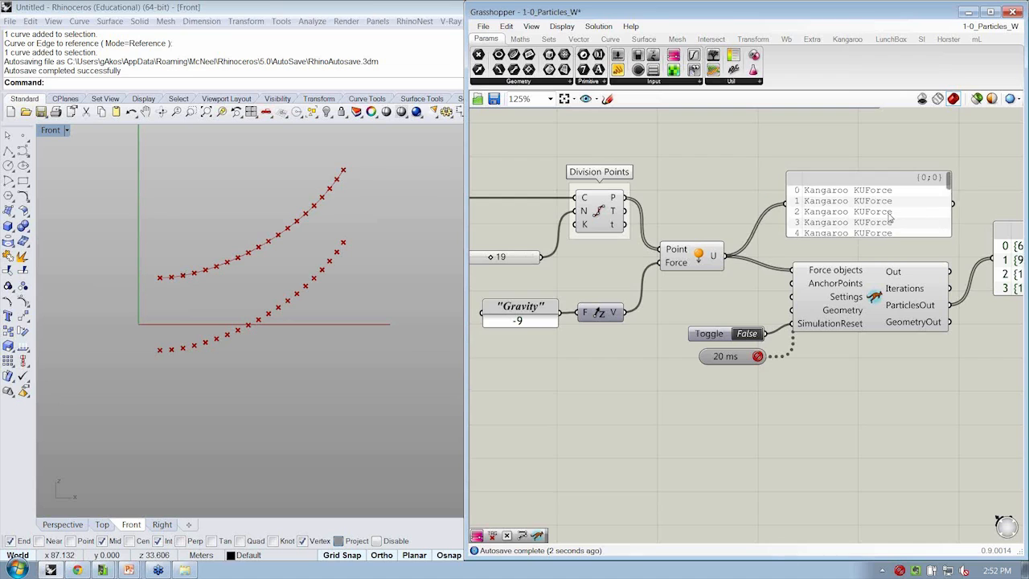
left_click_drag(892, 218, 891, 232)
left_click(842, 151)
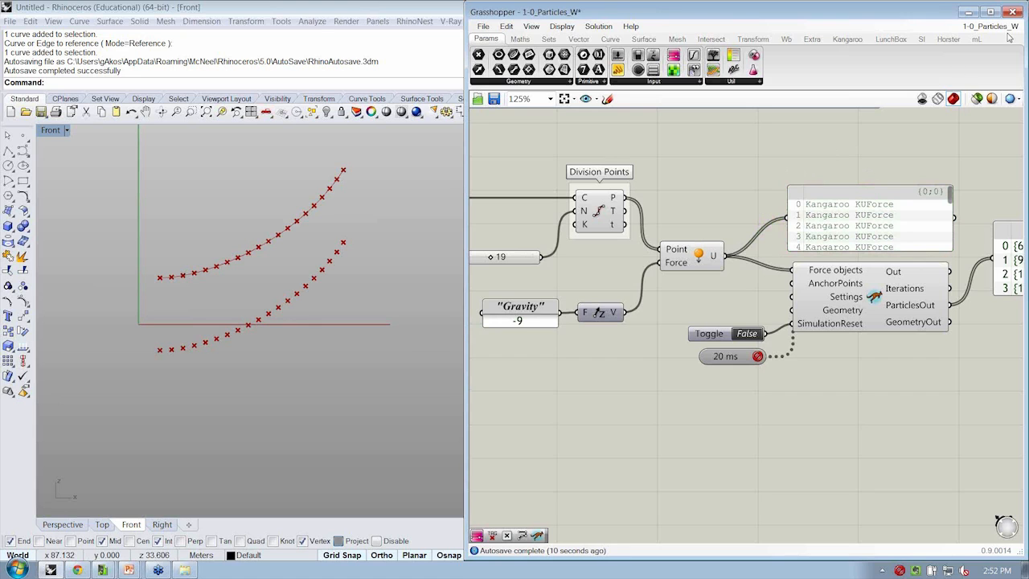
Nudge the UnaryForce component slightly toward KangarooPhysics, keeping its point, force and output wires connected
right_click_drag(895, 156, 835, 162)
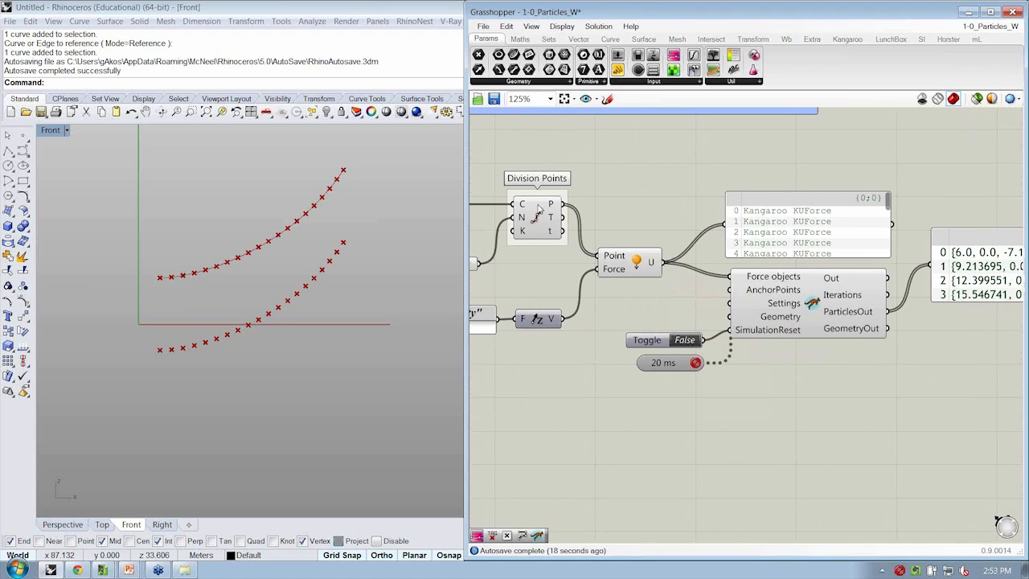
left_click_drag(621, 270, 625, 273)
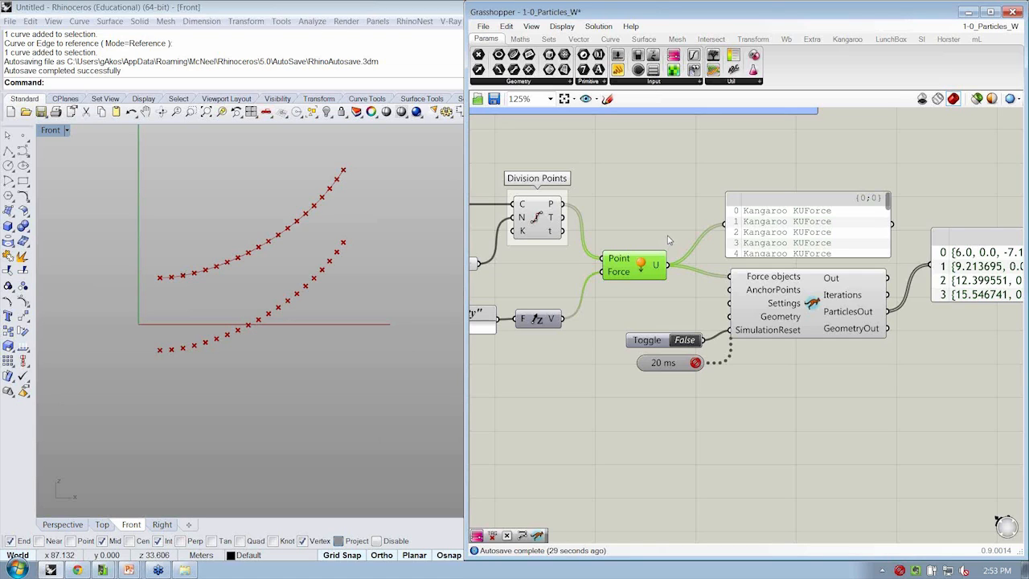
left_click_drag(633, 272, 642, 278)
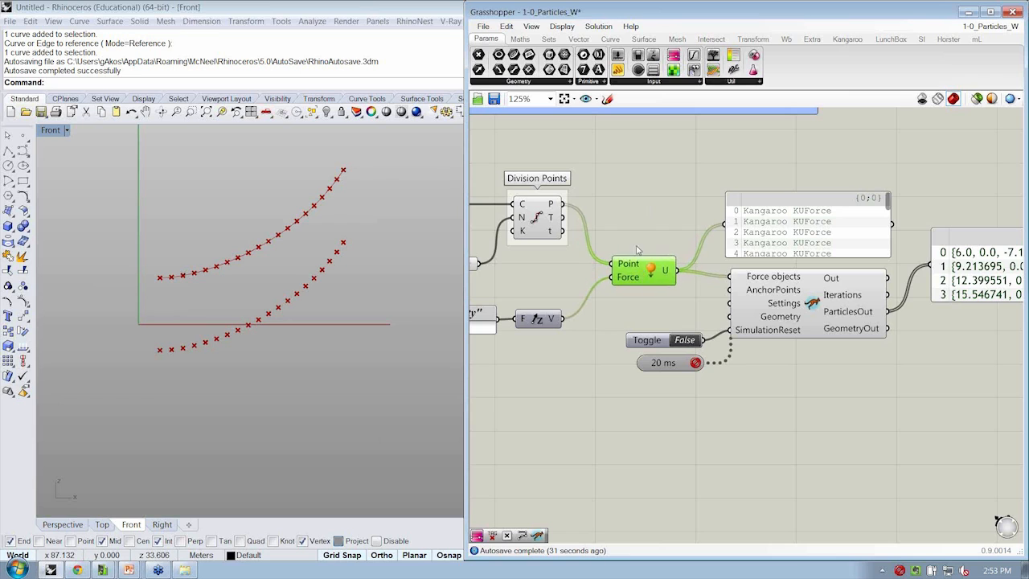
right_click_drag(603, 185, 690, 192)
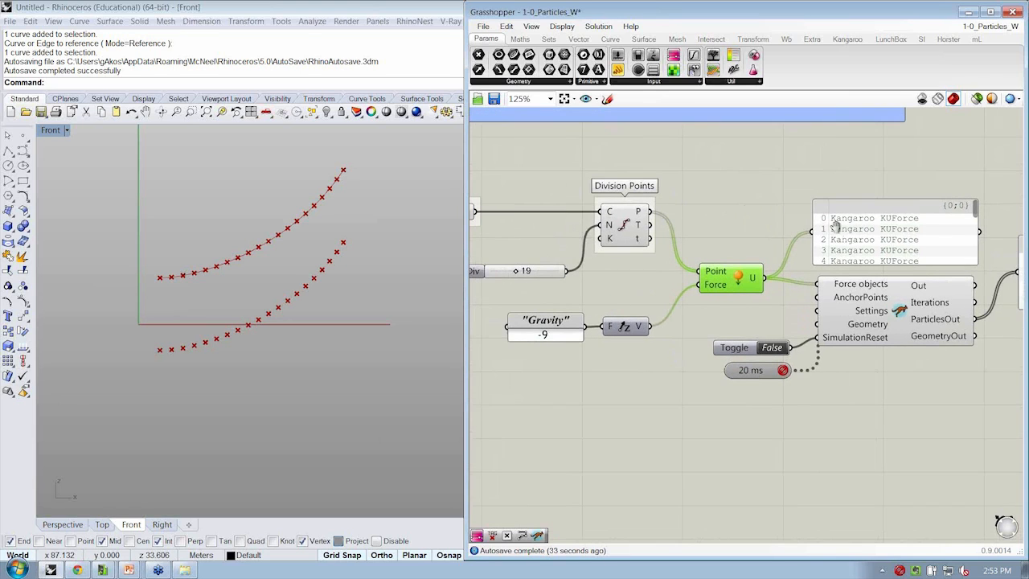
right_click_drag(836, 227, 787, 241)
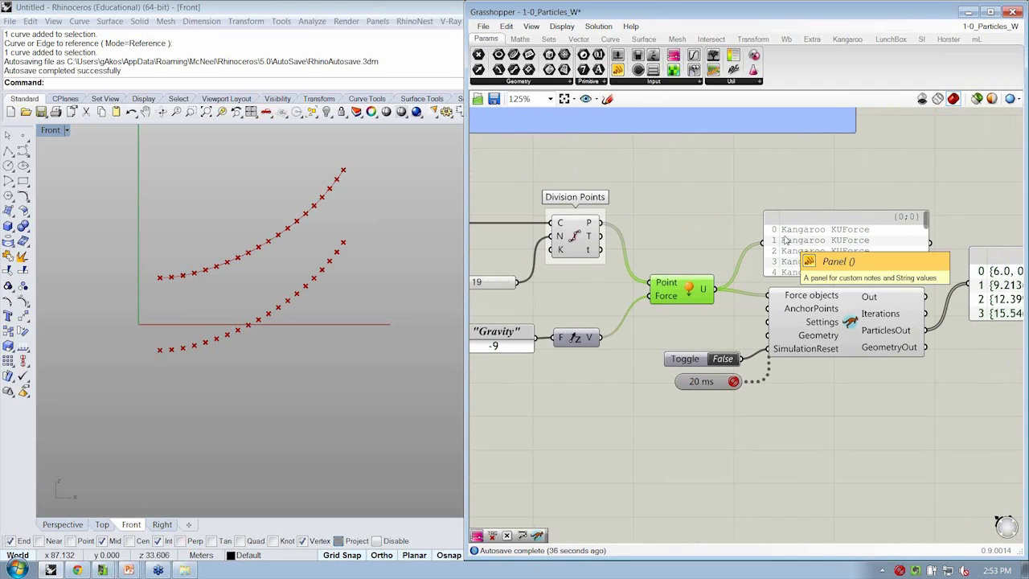